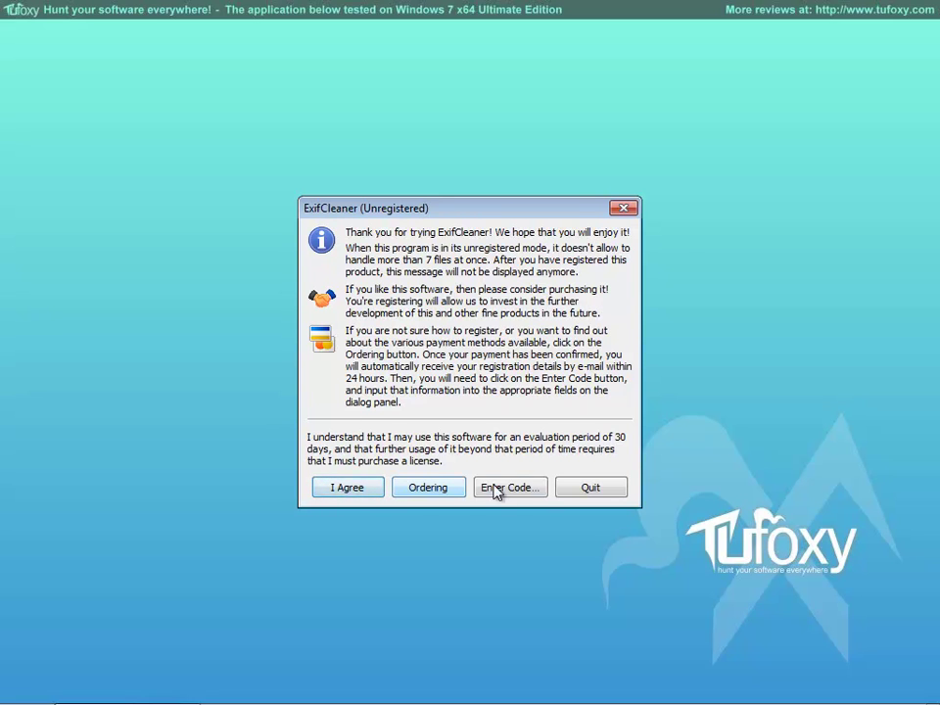
# Accept the evaluation notice and view the program's version and registration information
pyautogui.click(345, 488)
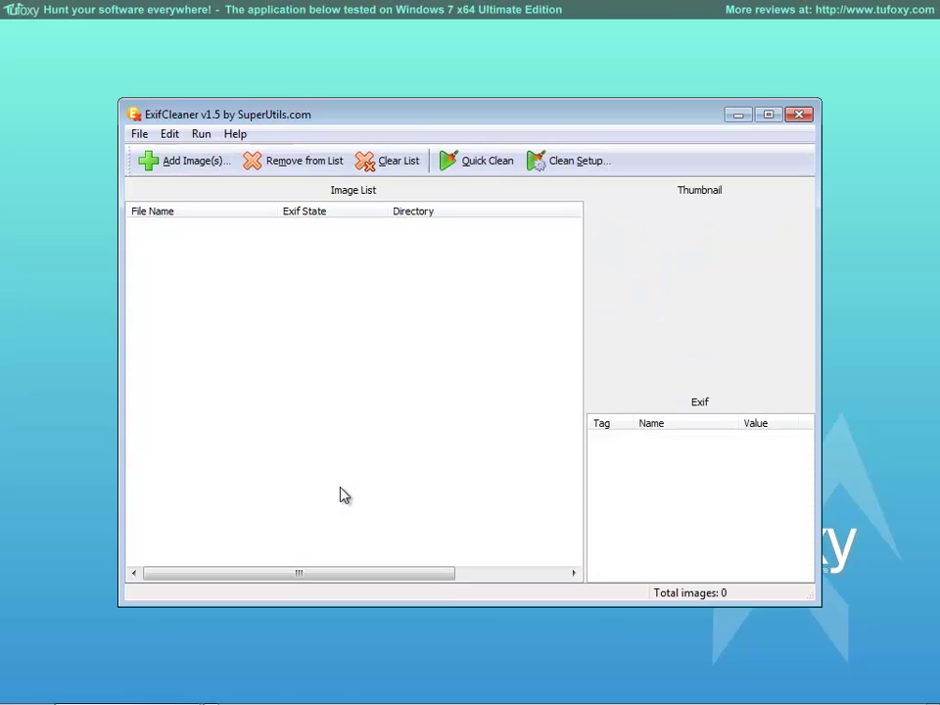
pyautogui.click(138, 136)
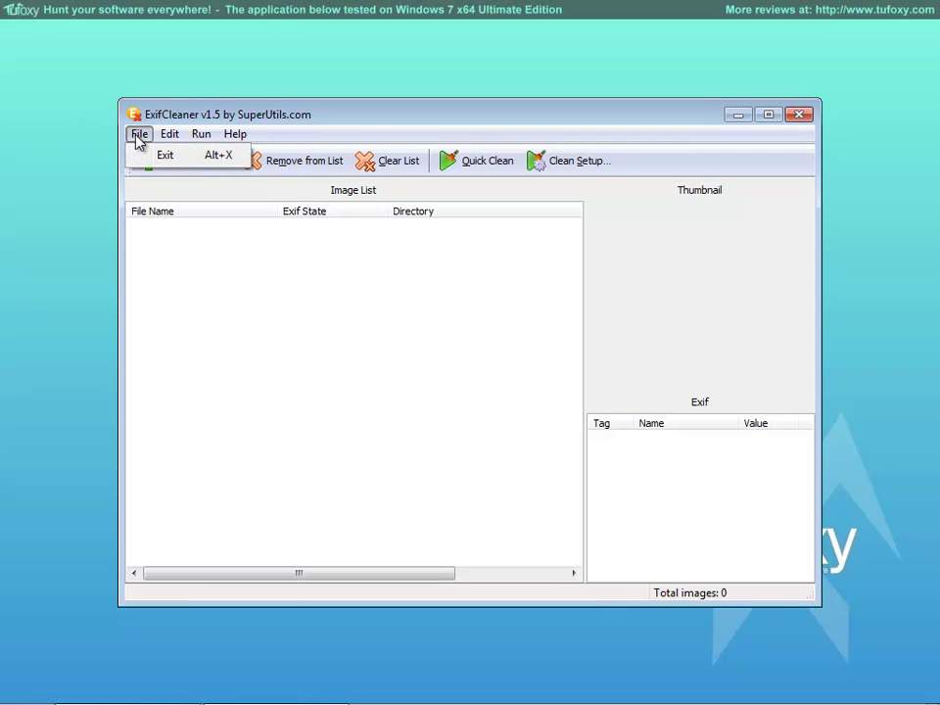
pyautogui.moveTo(170, 138)
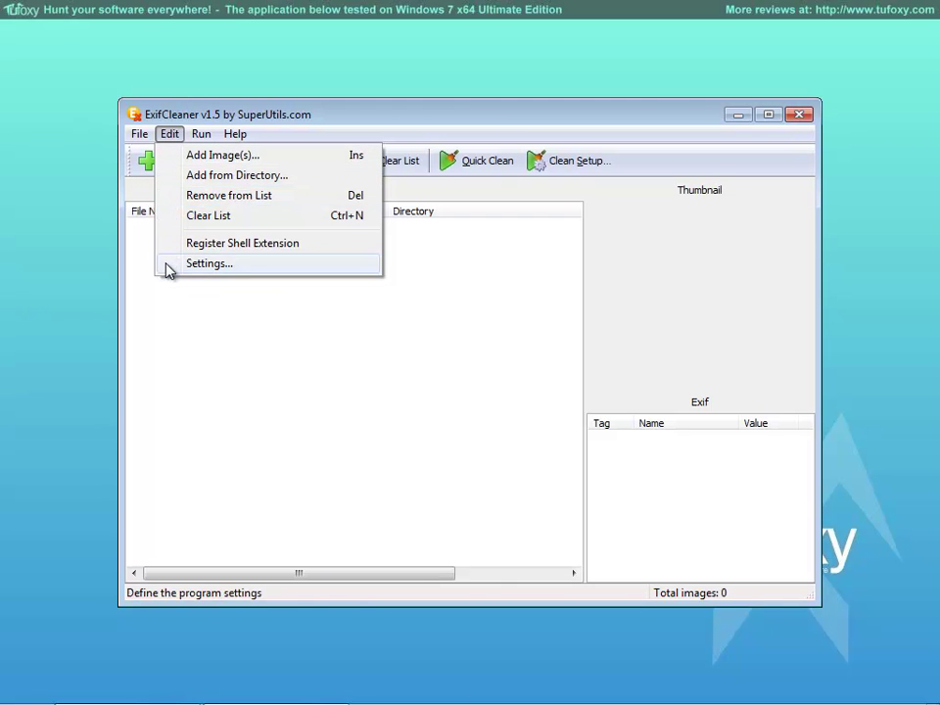
pyautogui.moveTo(205, 138)
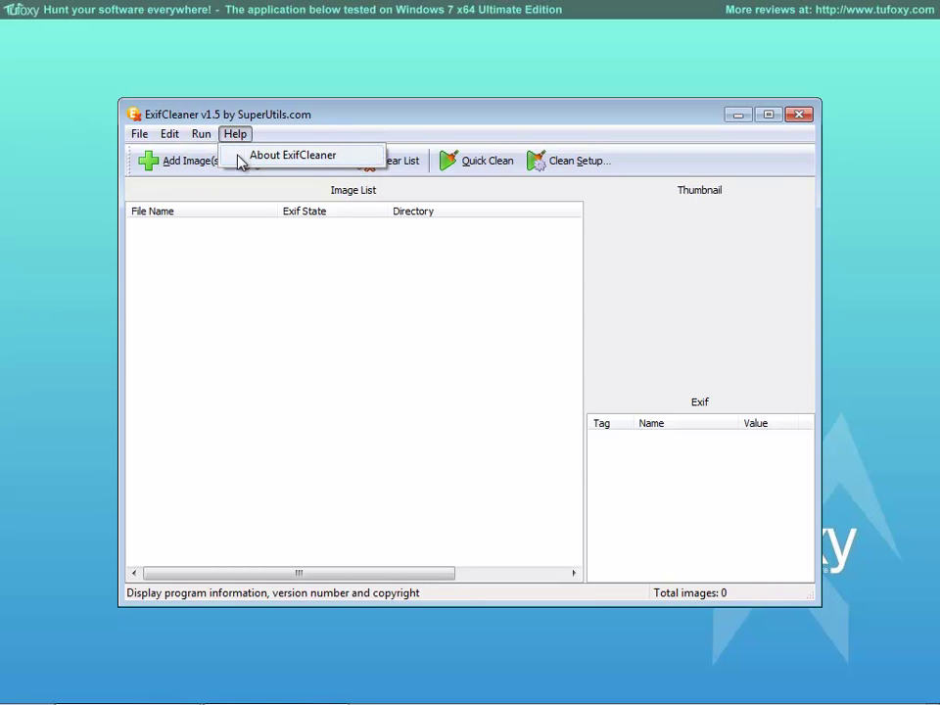
pyautogui.click(245, 157)
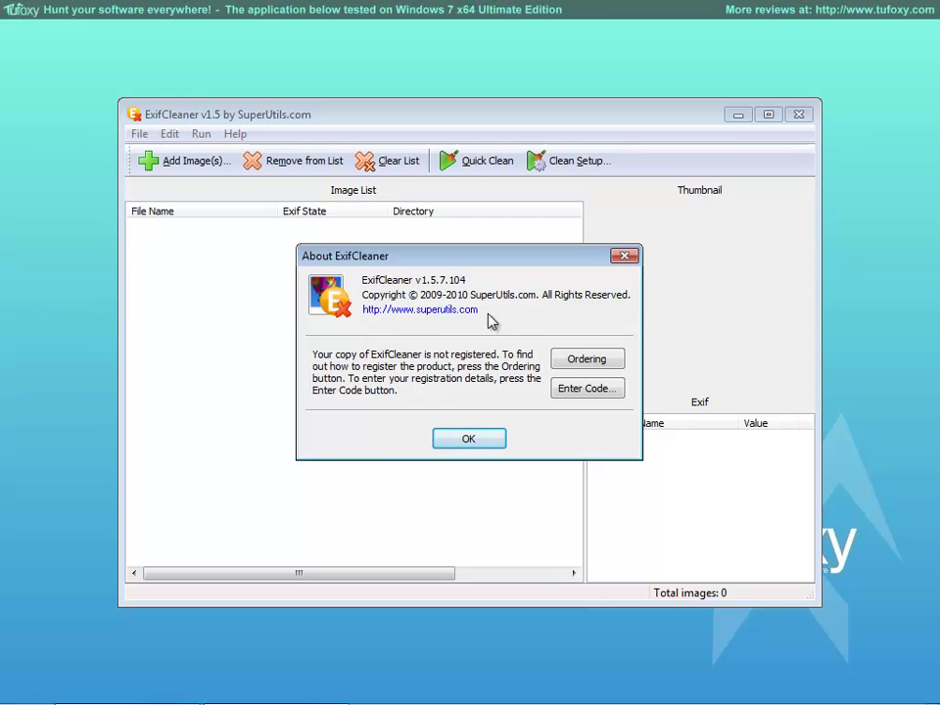
pyautogui.click(469, 440)
# Load all images from Chrysanthemum.jpg through Tulips.jpg in Sample Pictures into the image list and accept the evaluation notice
pyautogui.click(166, 137)
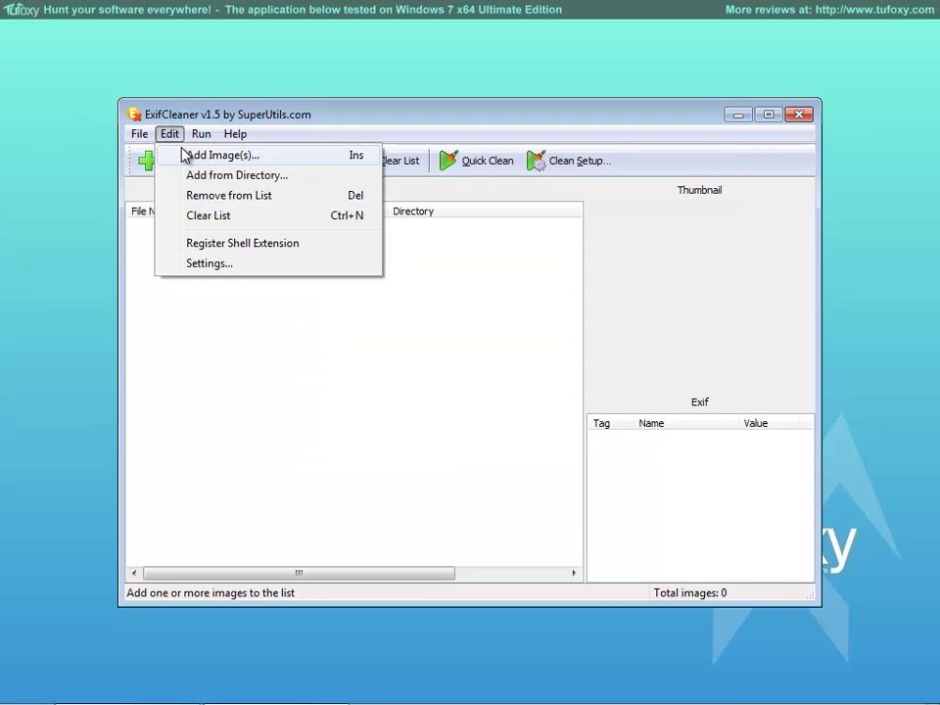
pyautogui.click(184, 157)
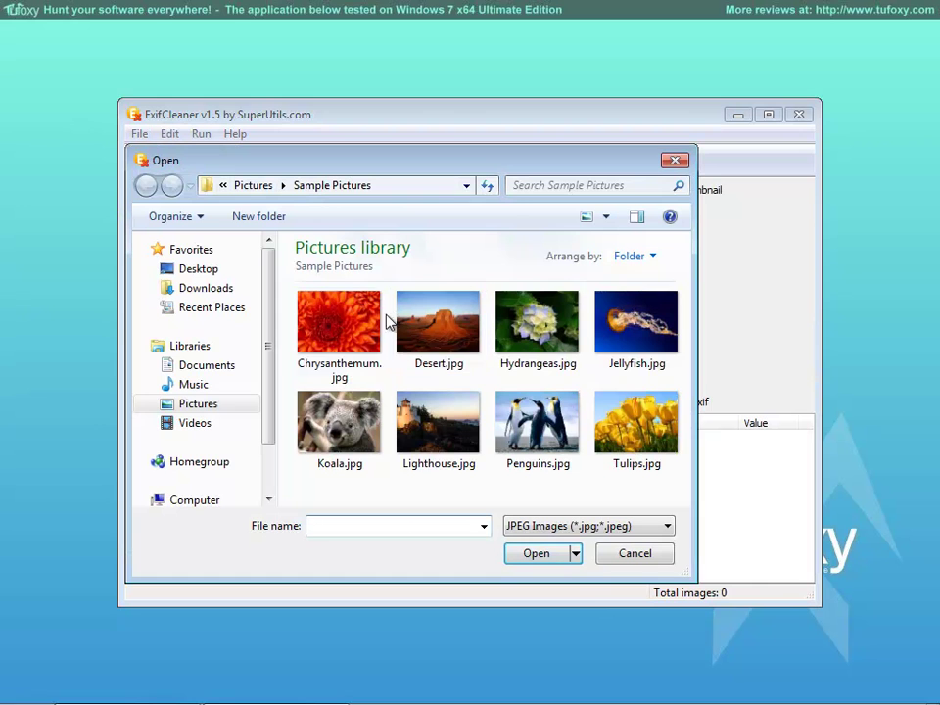
pyautogui.click(339, 324)
pyautogui.keyDown('shift'); pyautogui.click(636, 446); pyautogui.keyUp('shift')
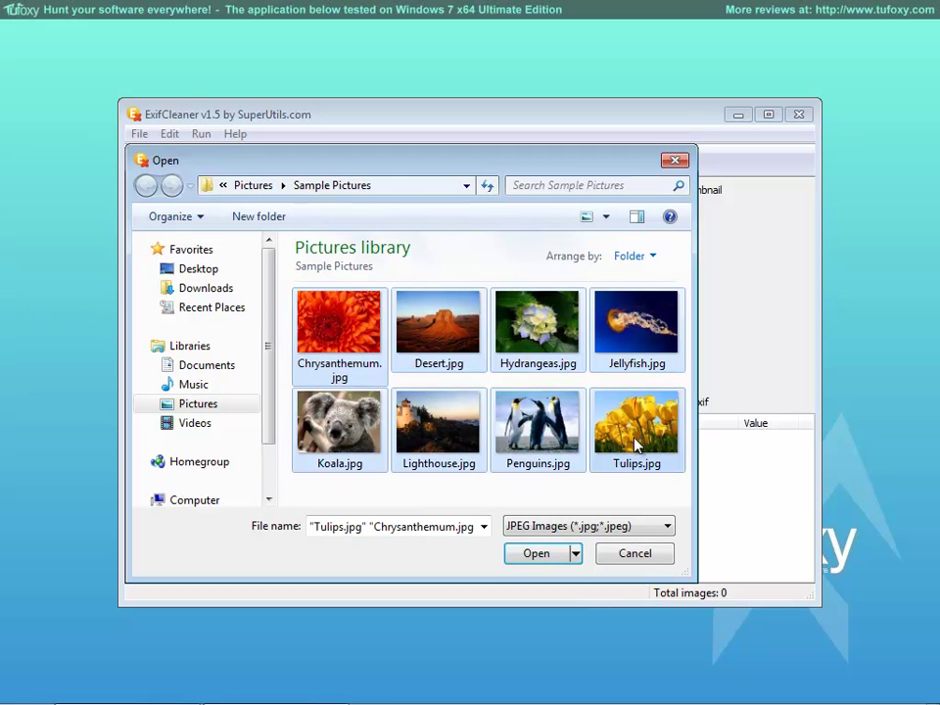
pyautogui.click(558, 551)
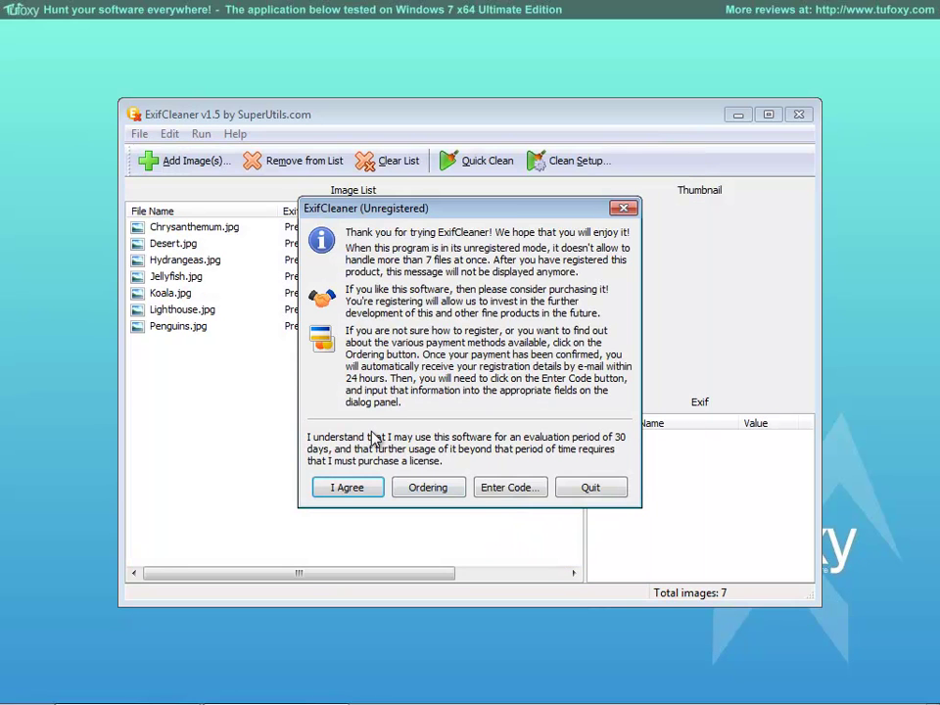
pyautogui.click(344, 488)
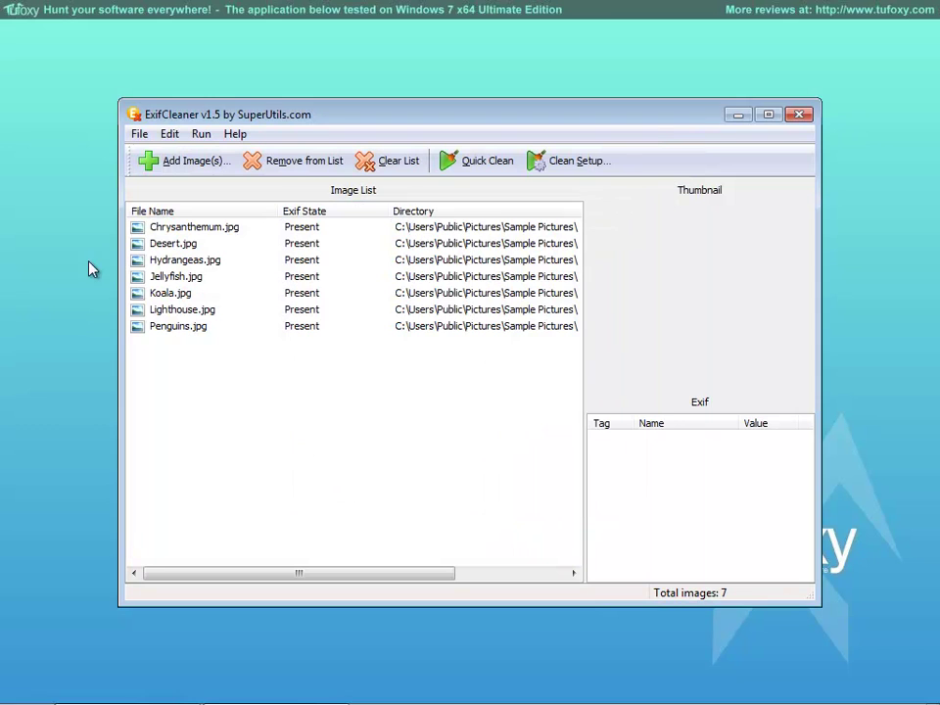
# Examine the Exif tags of Chrysanthemum.jpg, from the Main section through the thumbnail section
pyautogui.click(172, 228)
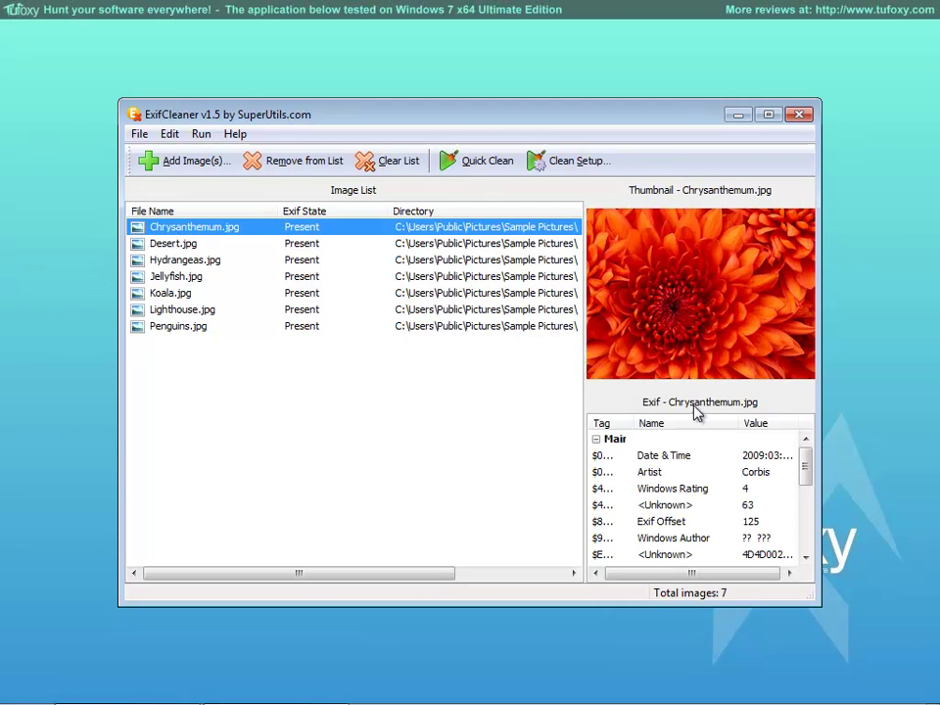
pyautogui.moveTo(803, 466)
pyautogui.mouseDown()
pyautogui.moveTo(807, 555)
pyautogui.moveTo(804, 460)
pyautogui.mouseUp()
pyautogui.moveTo(634, 423)
pyautogui.mouseDown()
pyautogui.moveTo(683, 422)
pyautogui.moveTo(627, 422)
pyautogui.moveTo(638, 428)
pyautogui.mouseUp()
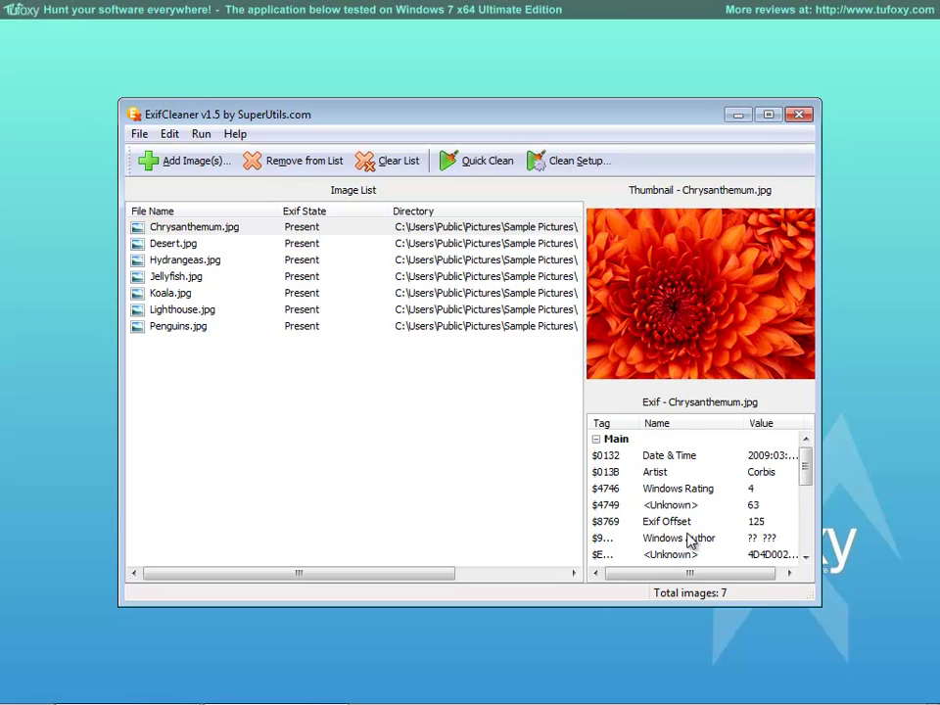
pyautogui.scroll(-2, 639, 542)
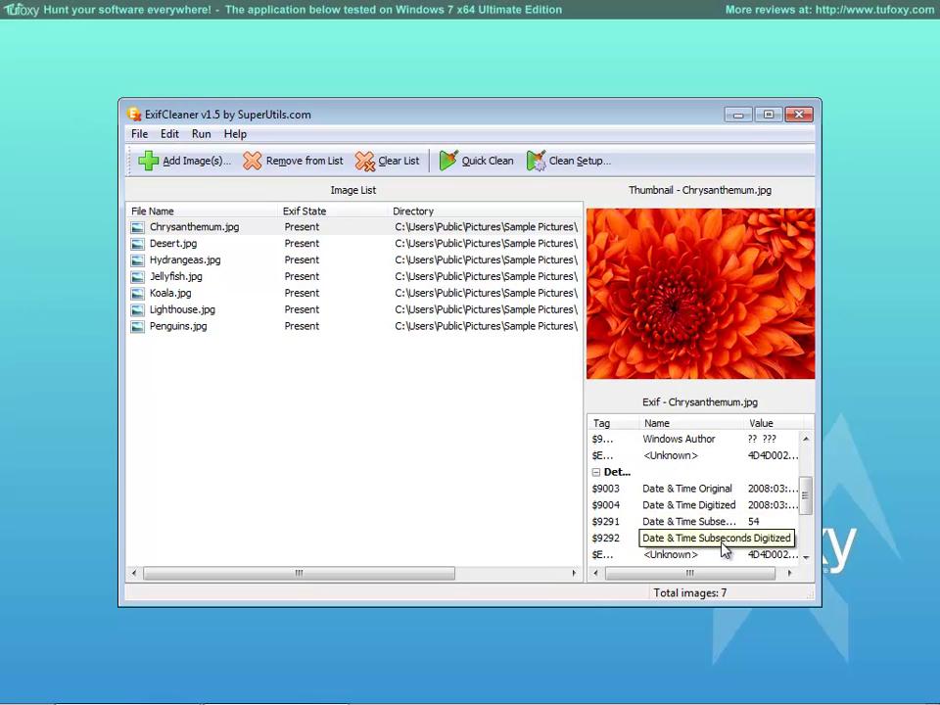
pyautogui.scroll(-2, 736, 546)
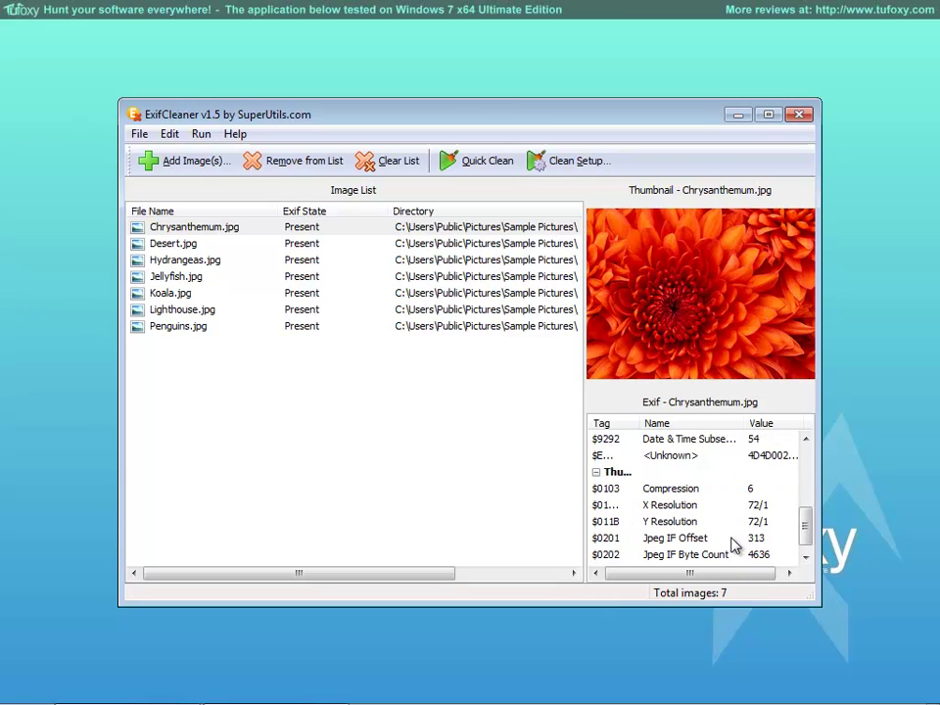
pyautogui.scroll(-1, 735, 545)
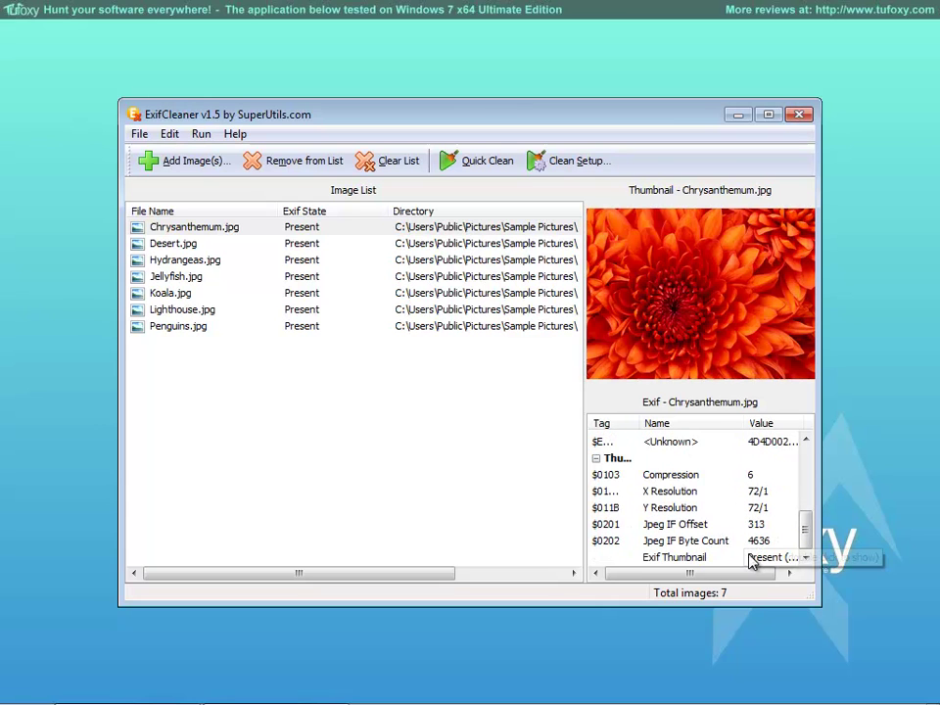
# View the Exif thumbnail embedded in Chrysanthemum.jpg, close it, and return to the Main tags
pyautogui.doubleClick(762, 558)
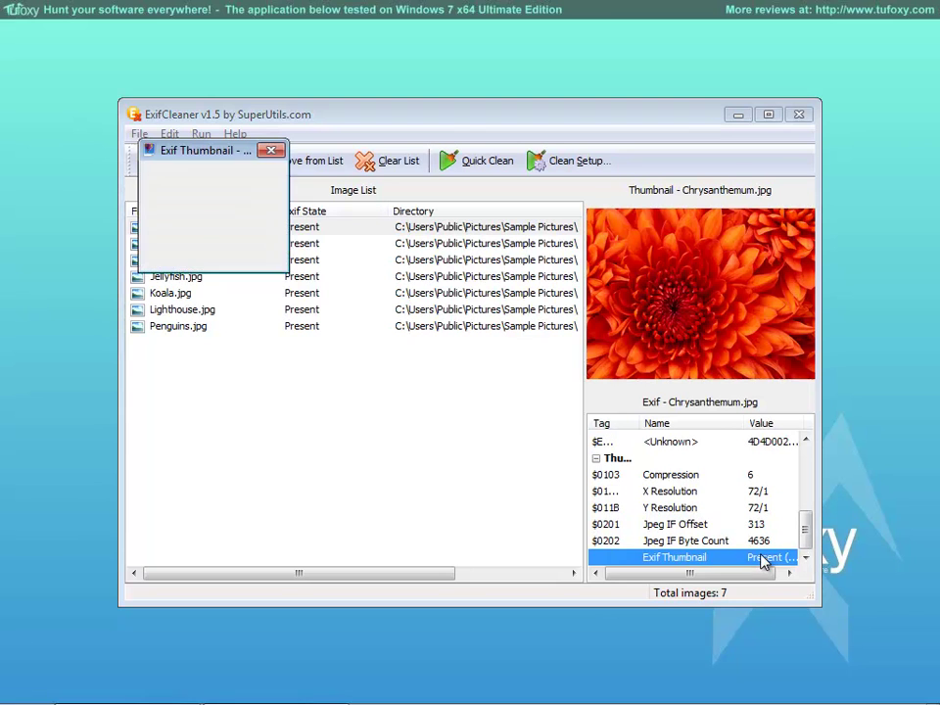
pyautogui.moveTo(170, 154); pyautogui.dragTo(303, 200)
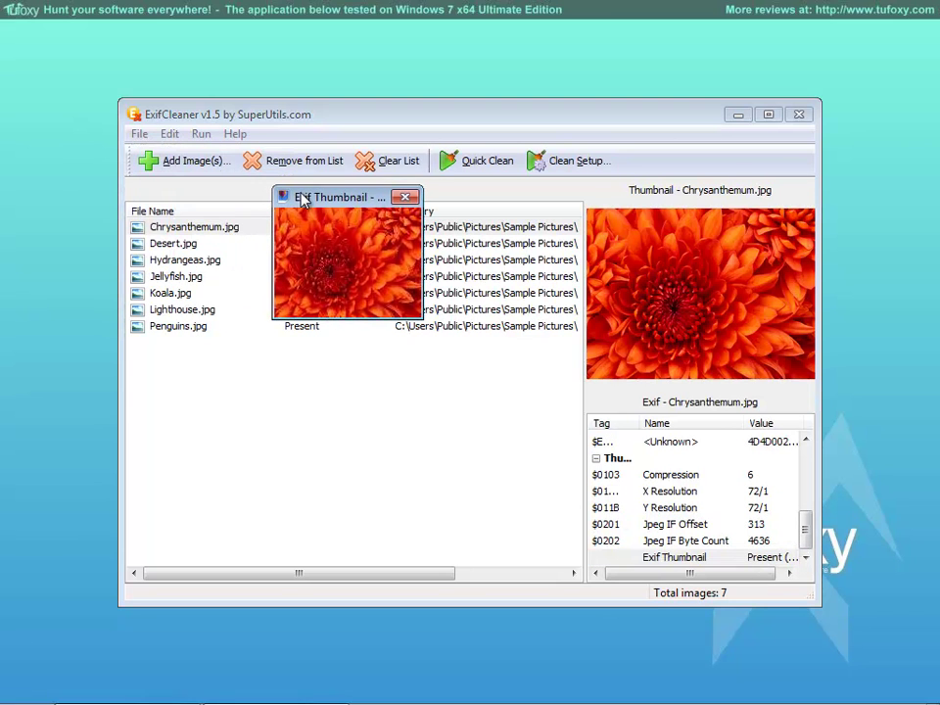
pyautogui.click(405, 197)
pyautogui.moveTo(805, 529); pyautogui.dragTo(800, 452)
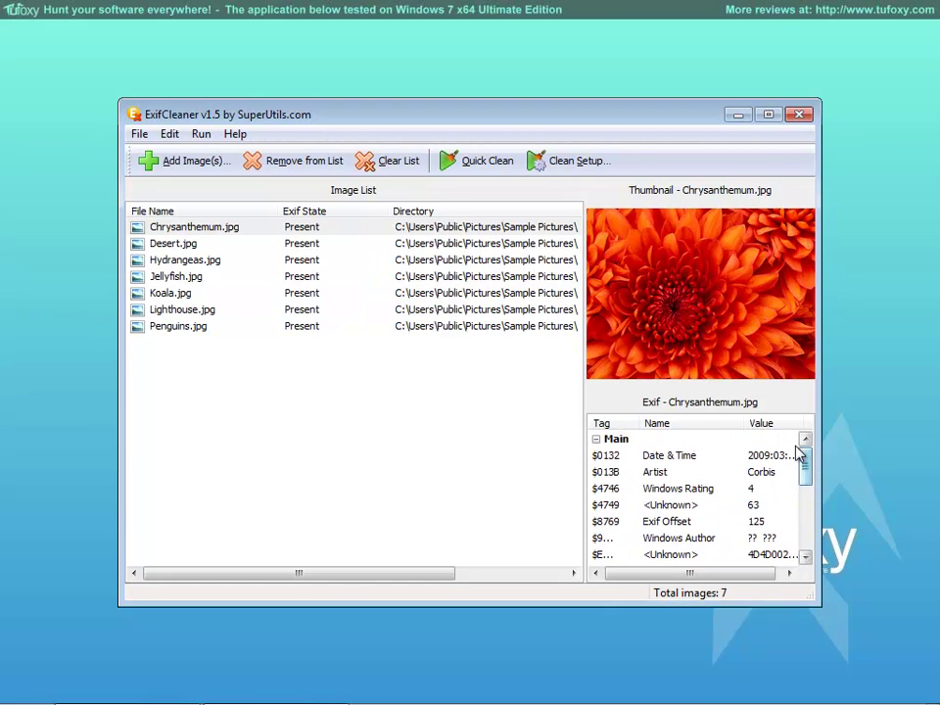
# Register the program's shell extension, and unregister it again
pyautogui.click(173, 137)
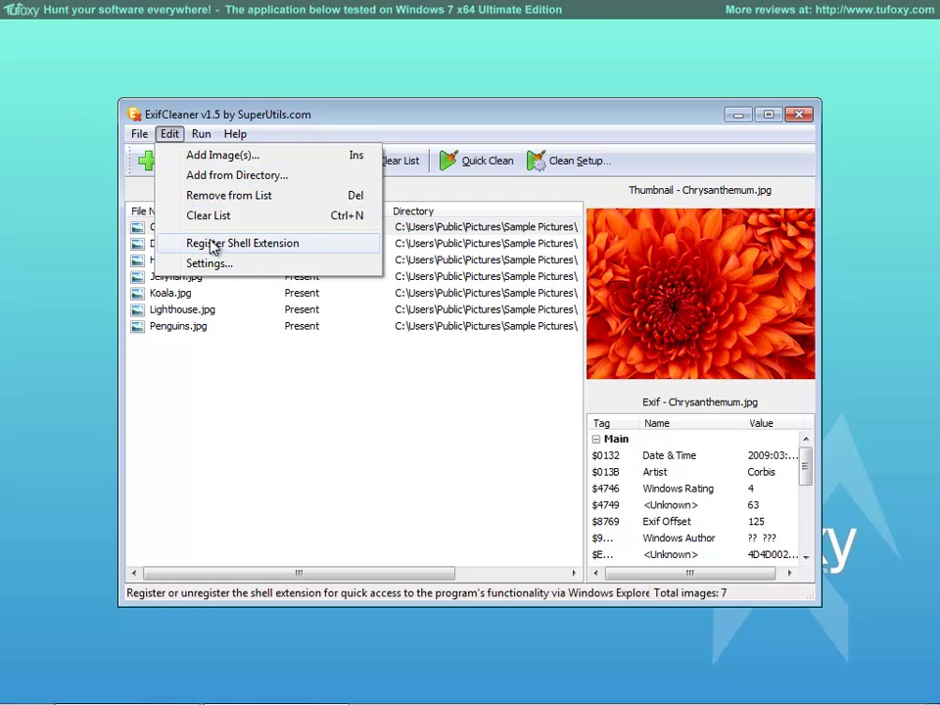
pyautogui.click(248, 252)
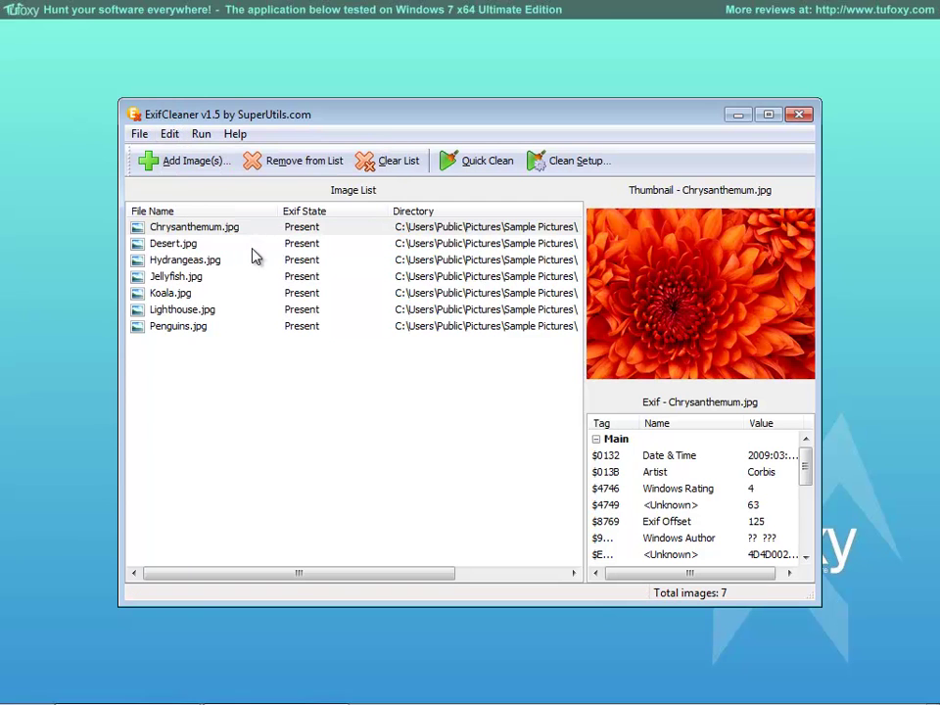
pyautogui.click(172, 138)
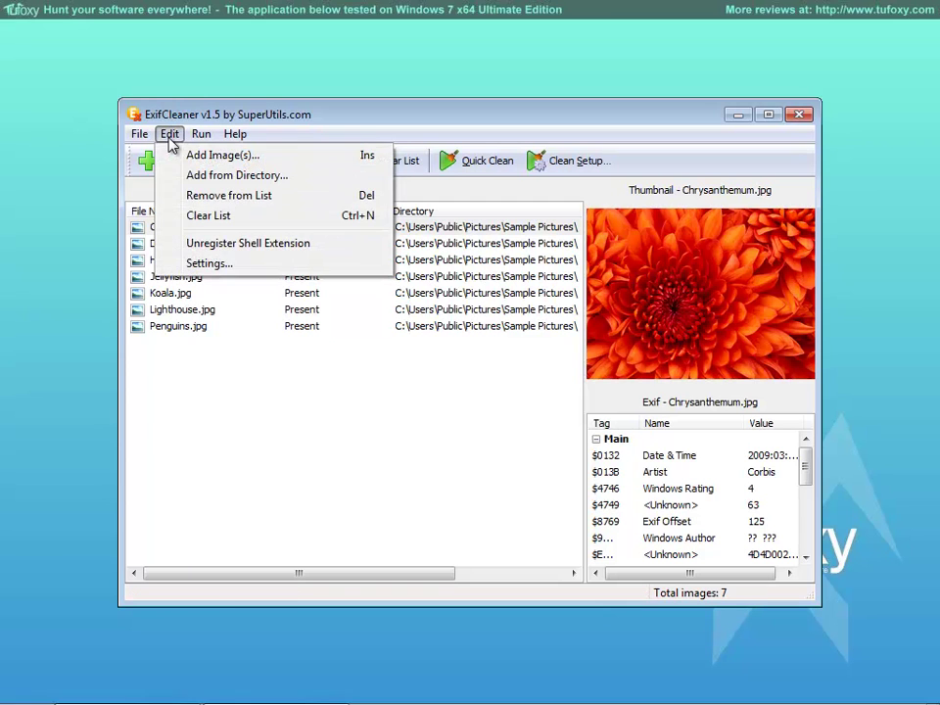
pyautogui.click(197, 243)
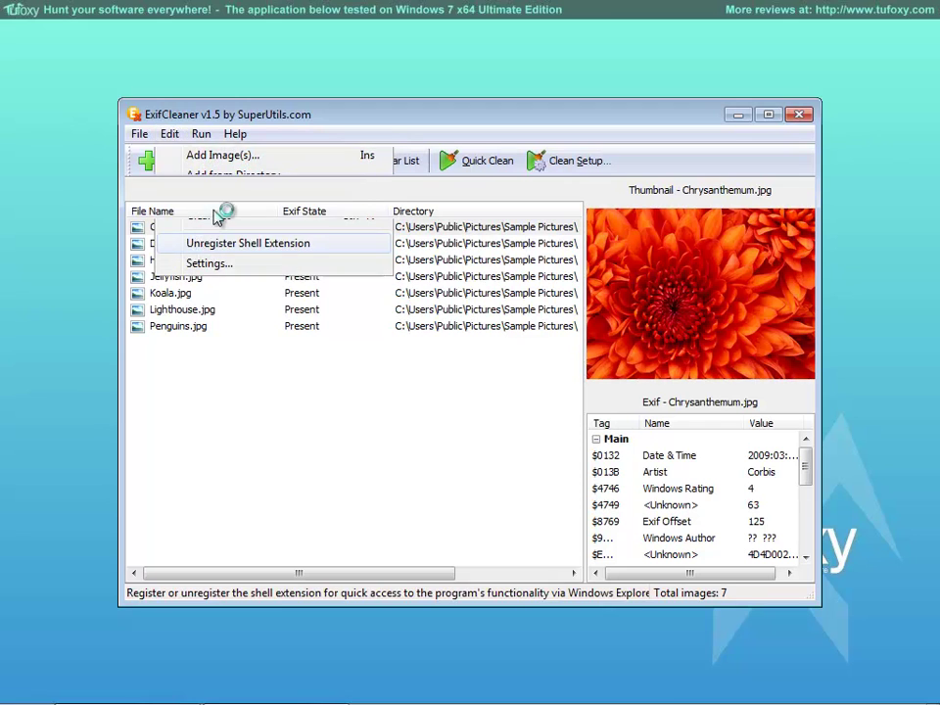
# Try the custom-application option for opening images from the thumbnail, restore the default viewer option, and discard the settings changes
pyautogui.click(168, 135)
pyautogui.click(207, 266)
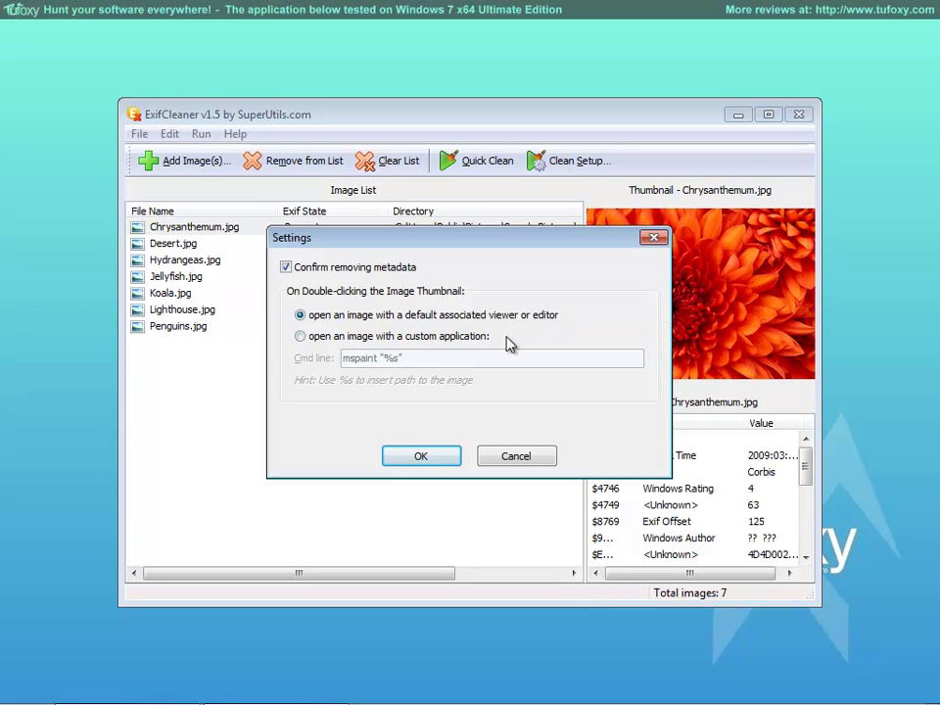
pyautogui.click(387, 336)
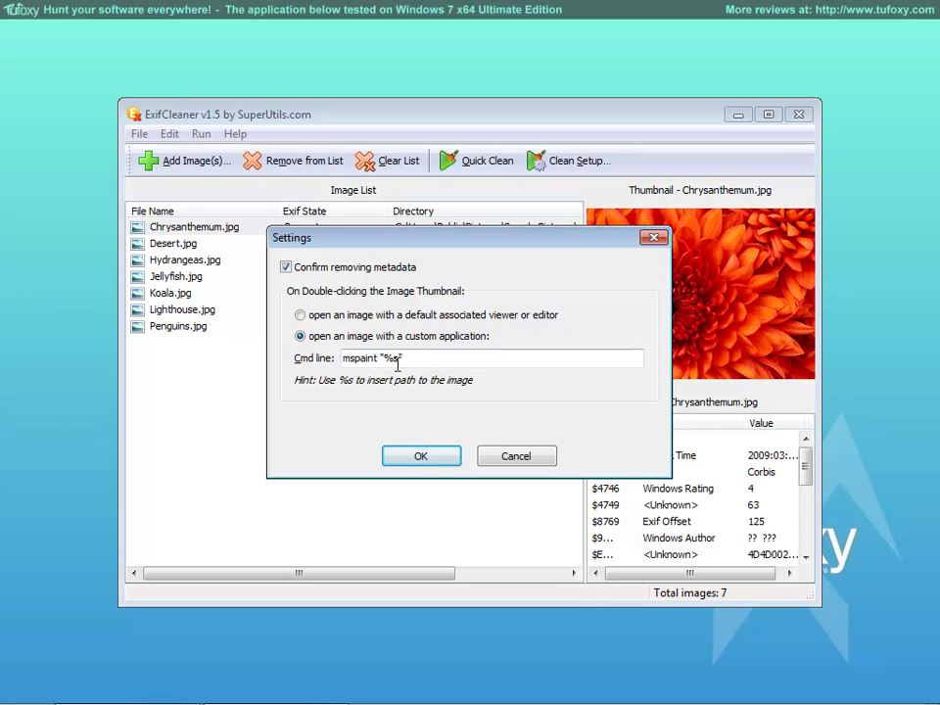
pyautogui.click(301, 317)
pyautogui.click(510, 456)
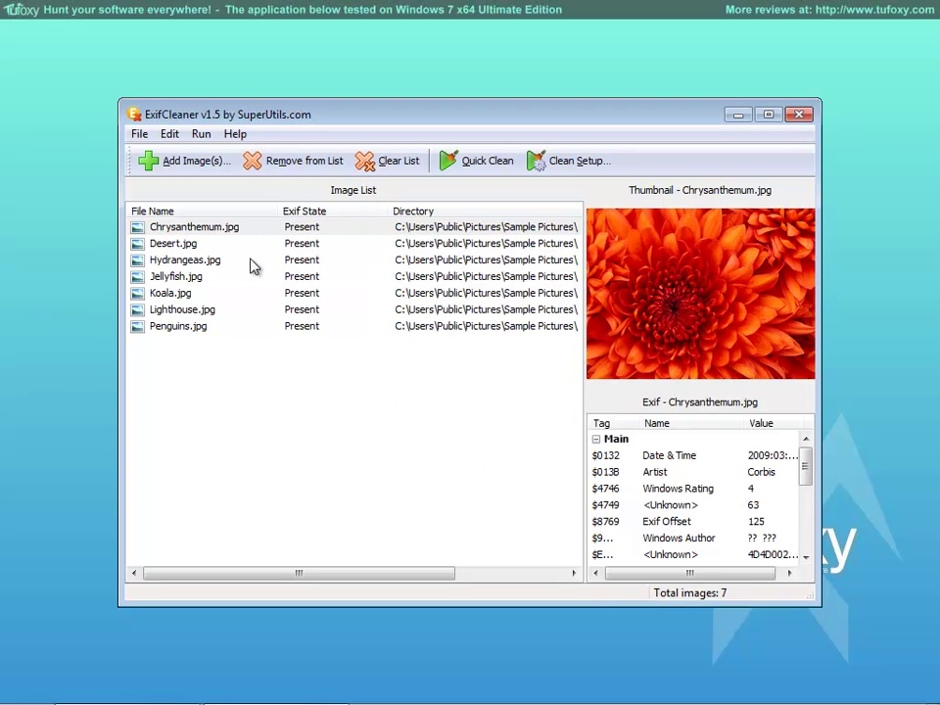
# View Chrysanthemum.jpg in the default image viewer, and preview Desert.jpg and Hydrangeas.jpg with their Exif data
pyautogui.doubleClick(191, 229)
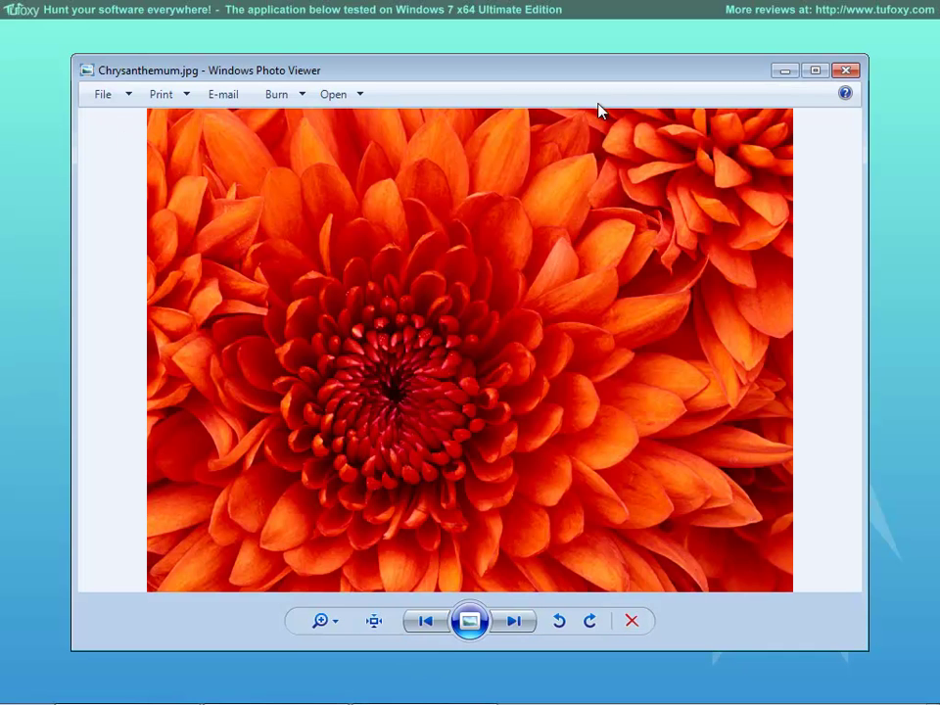
pyautogui.click(840, 71)
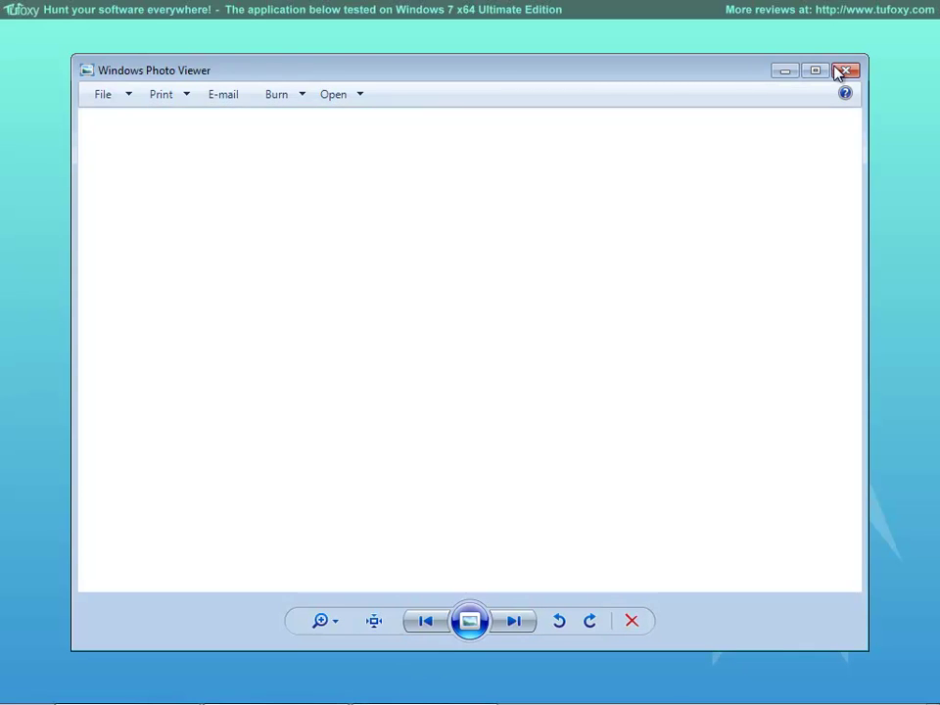
pyautogui.click(191, 246)
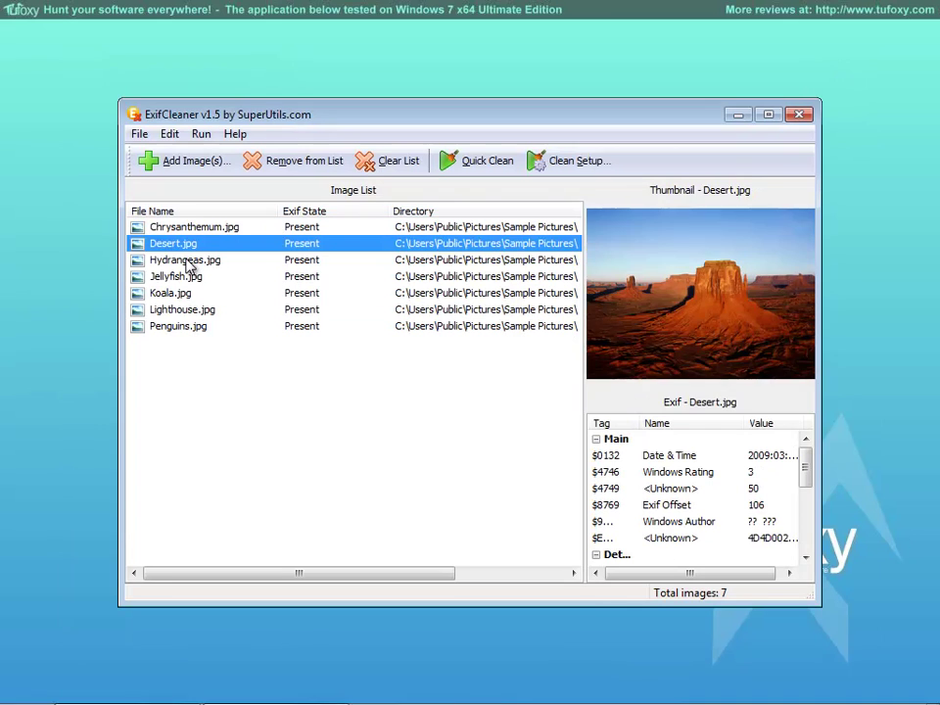
pyautogui.click(189, 261)
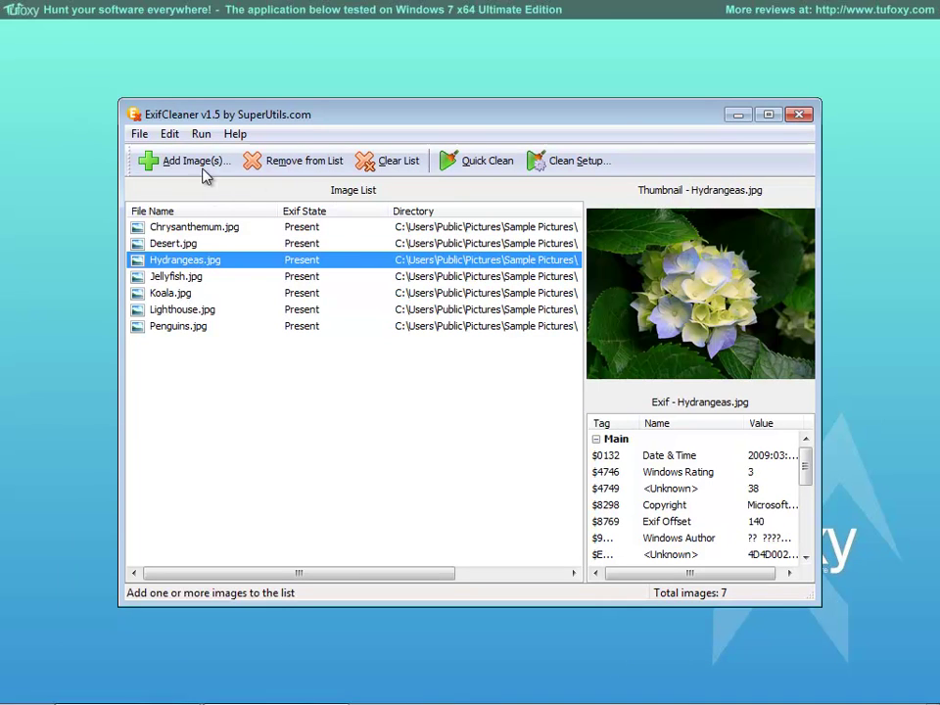
pyautogui.click(201, 135)
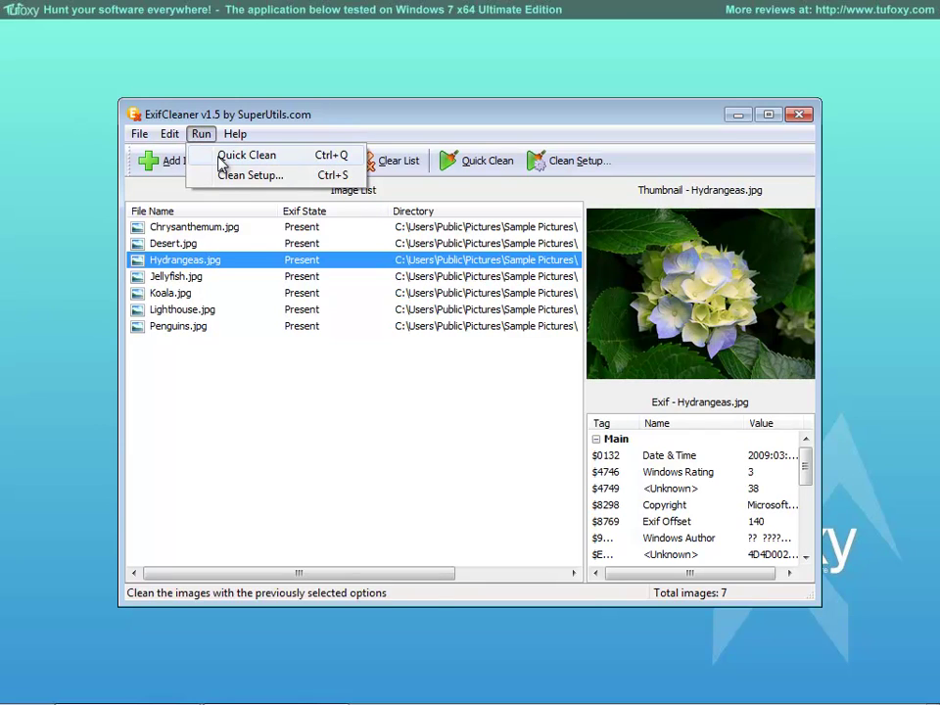
pyautogui.moveTo(231, 141)
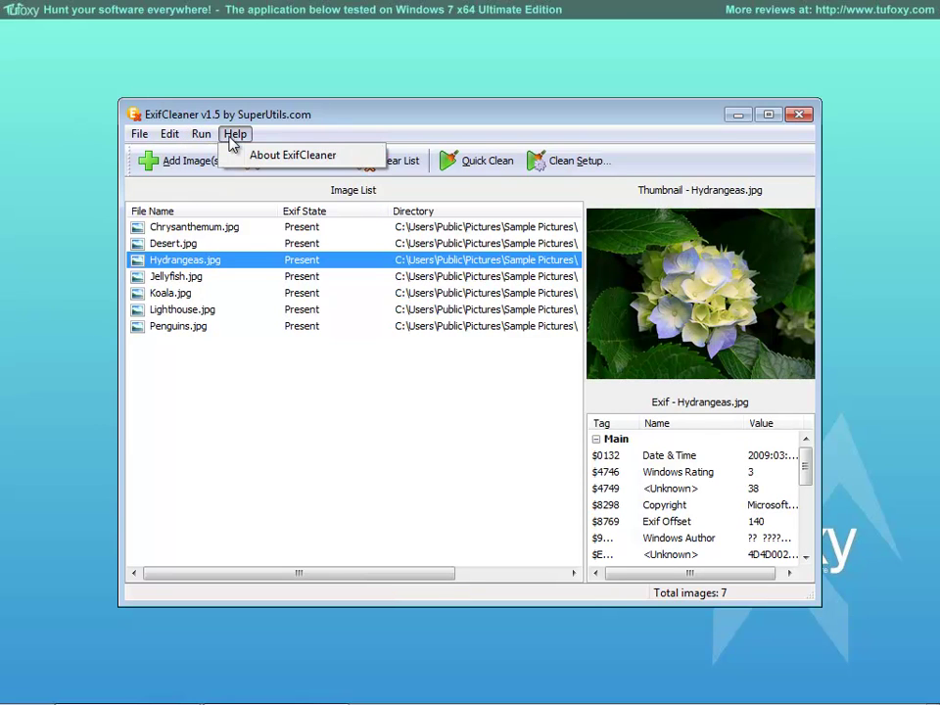
pyautogui.moveTo(192, 143)
pyautogui.click(571, 143)
# Open the clean setup, try the other two removal modes, and choose "Remove all tags except the following"
pyautogui.click(550, 160)
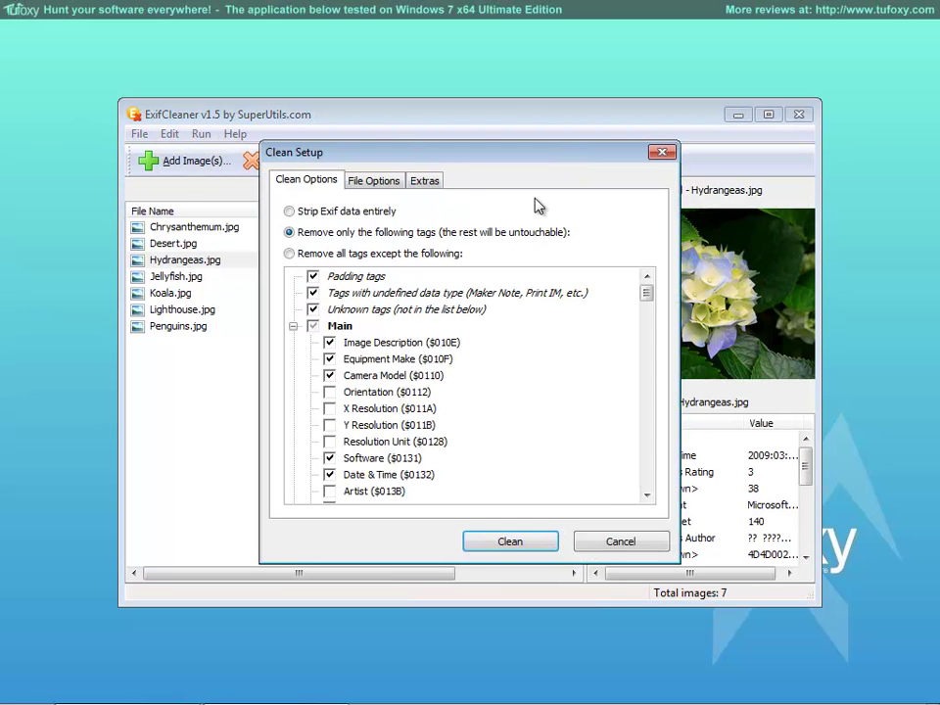
pyautogui.click(326, 212)
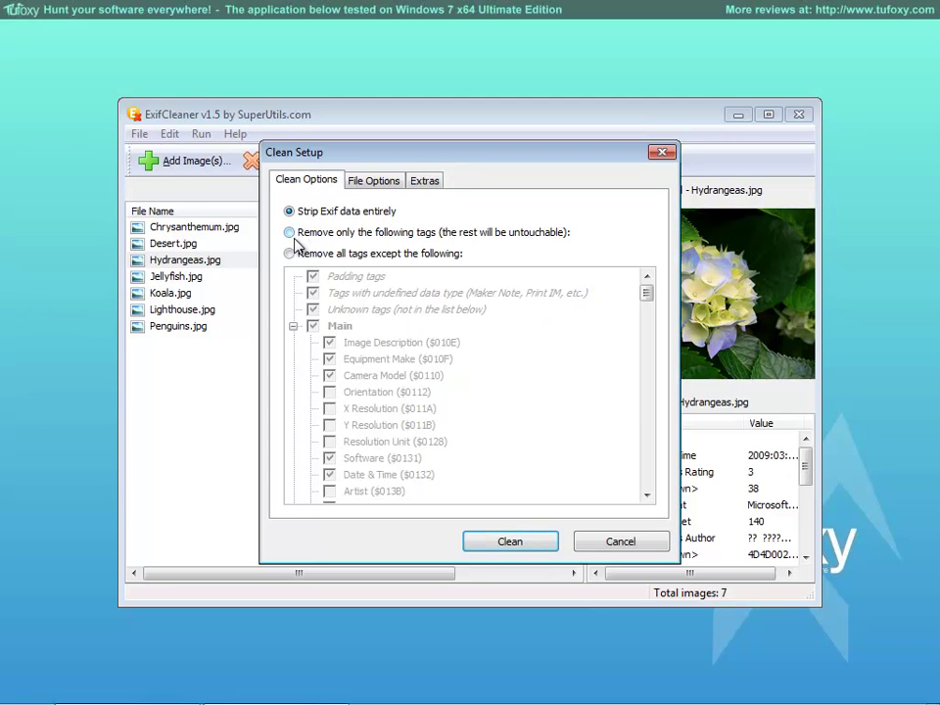
pyautogui.click(444, 236)
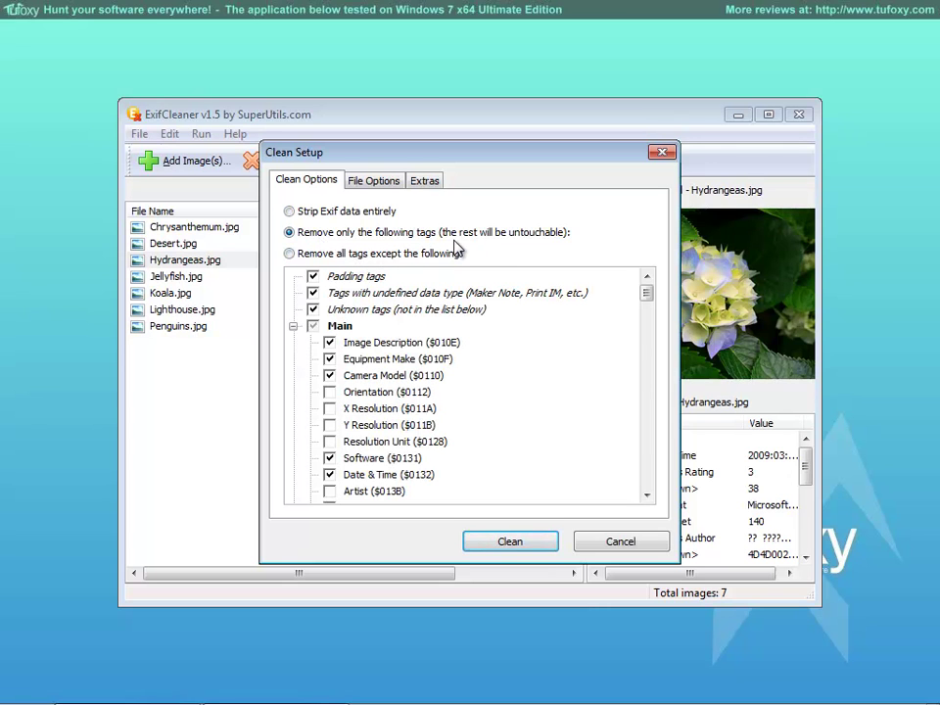
pyautogui.click(340, 254)
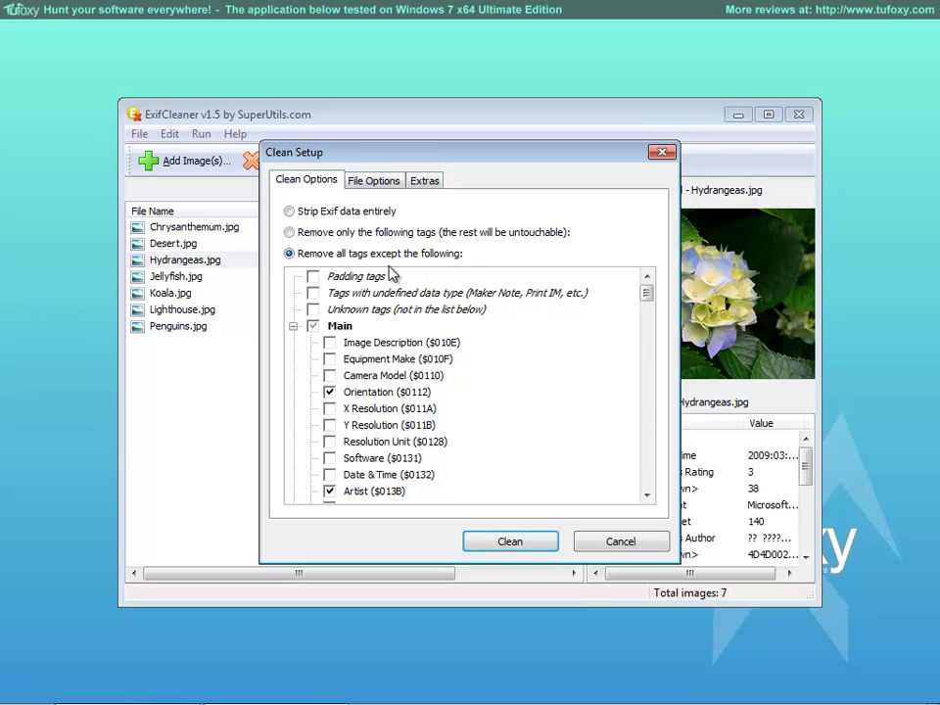
# Choose "Remove only the following tags" and review the whole tag list, from Padding tags through the Main, Details, GPS and Thumbnail groups
pyautogui.click(362, 233)
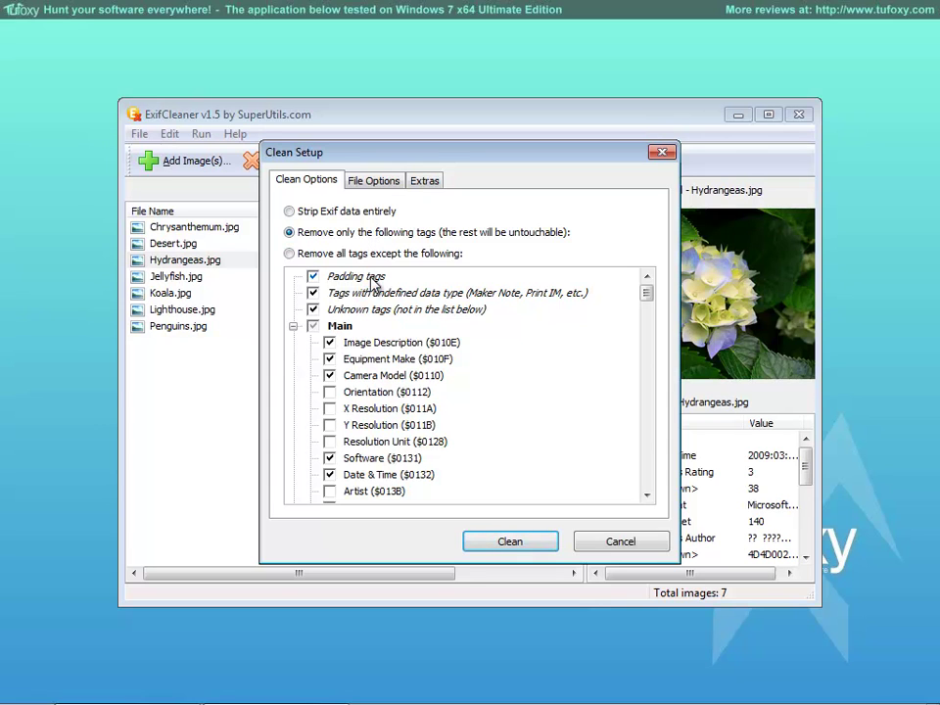
pyautogui.click(371, 278)
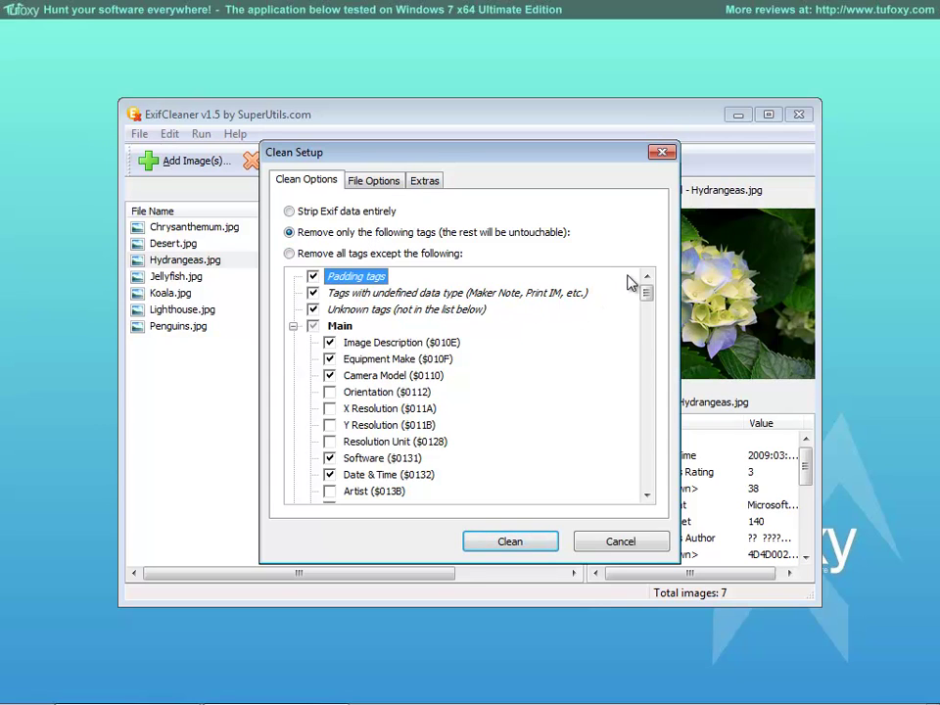
pyautogui.press('Down')
pyautogui.press('Down')
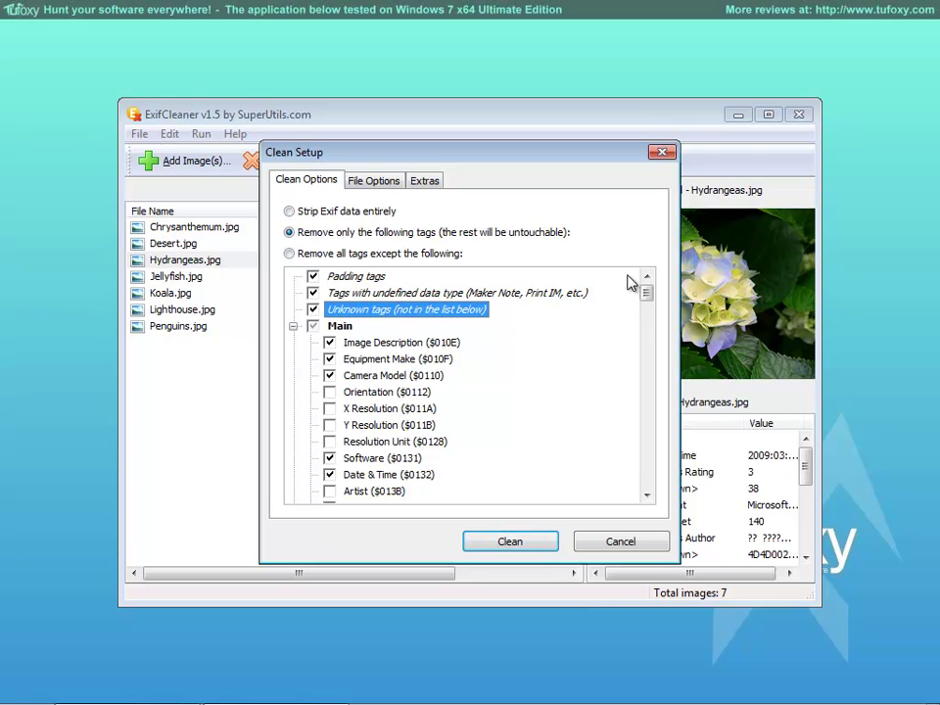
pyautogui.press('Down')
pyautogui.press('Down')
pyautogui.press('Down')
pyautogui.press('Down')
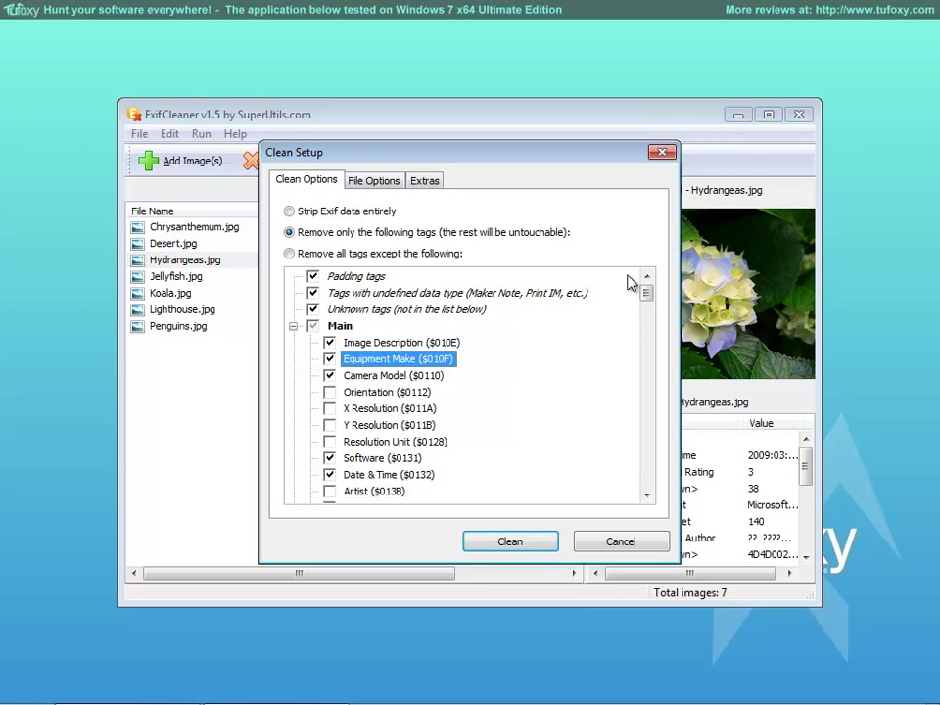
pyautogui.press('Down')
pyautogui.press('Down')
pyautogui.press('Down')
pyautogui.press('Down')
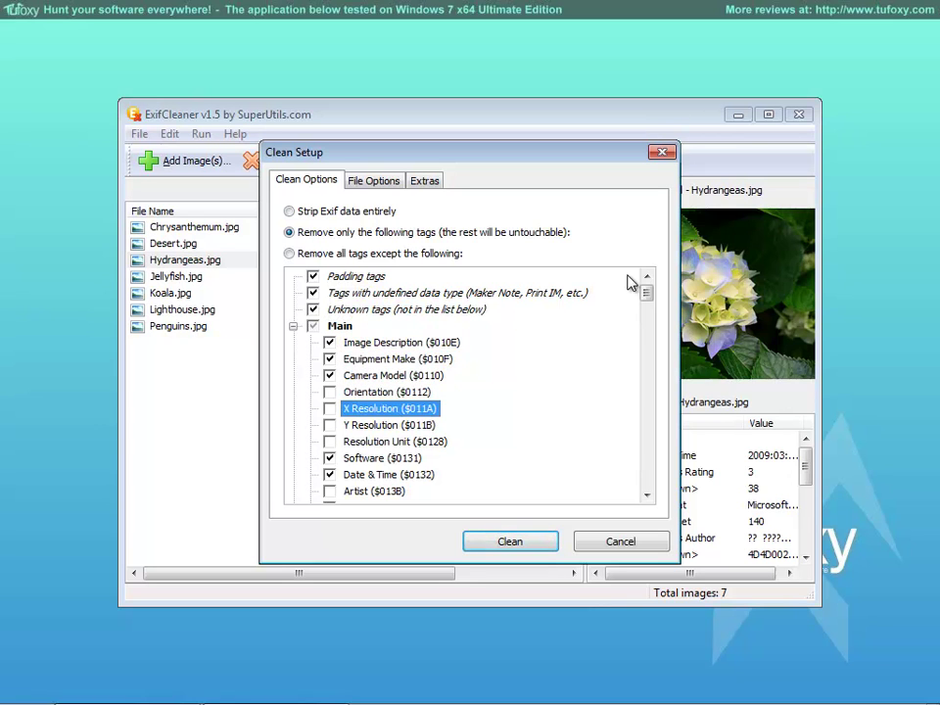
pyautogui.press('Down')
pyautogui.press('Down')
pyautogui.press('Down')
pyautogui.press('Down')
pyautogui.press('Down')
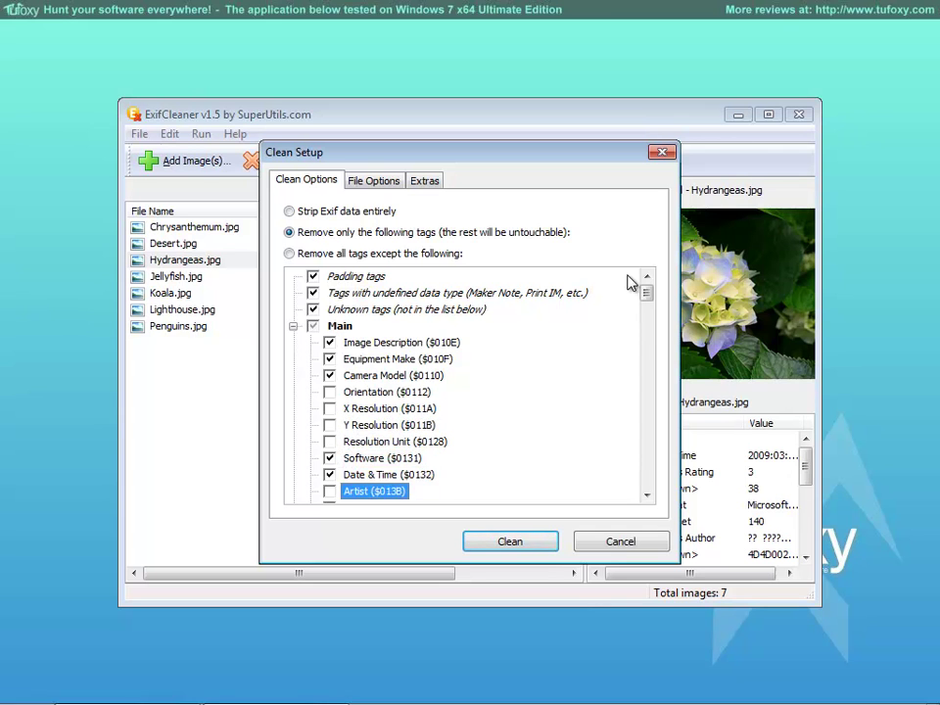
pyautogui.press('Down')
pyautogui.press('Down')
pyautogui.press('Down')
pyautogui.press('Down')
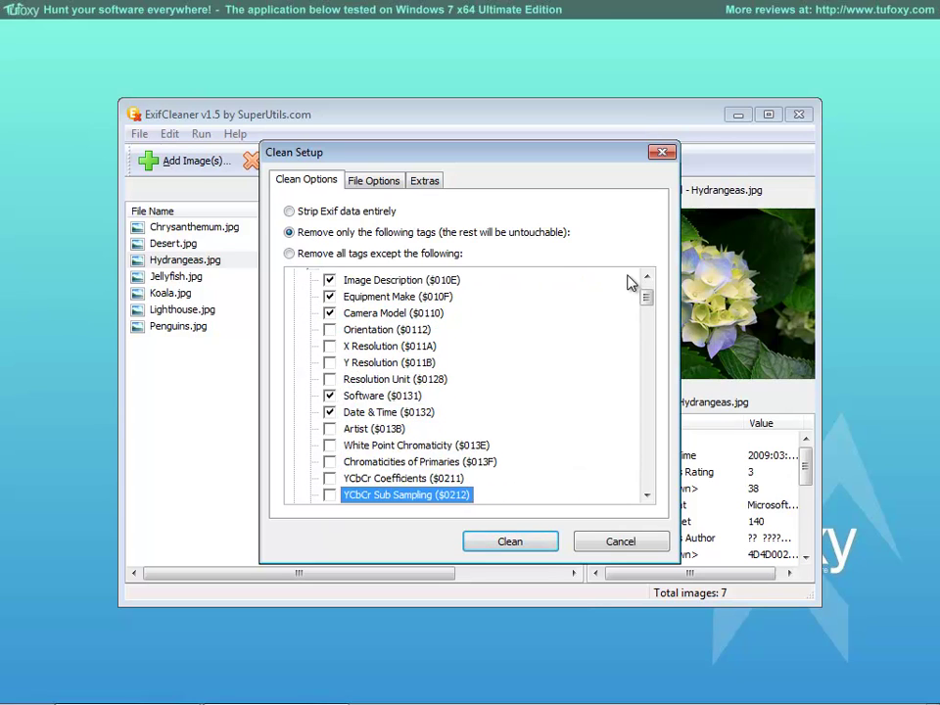
pyautogui.press('Down')
pyautogui.press('Down')
pyautogui.press('Down')
pyautogui.press('Down')
pyautogui.press('Down')
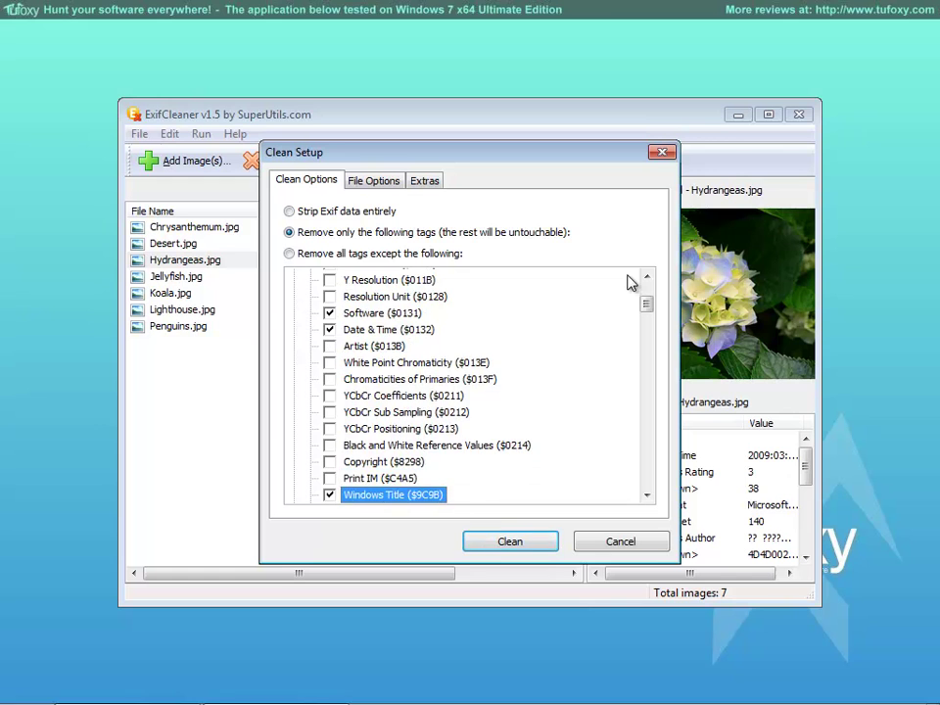
pyautogui.press('Down')
pyautogui.press('Down')
pyautogui.press('Down')
pyautogui.press('Down')
pyautogui.press('Down')
pyautogui.press('Down')
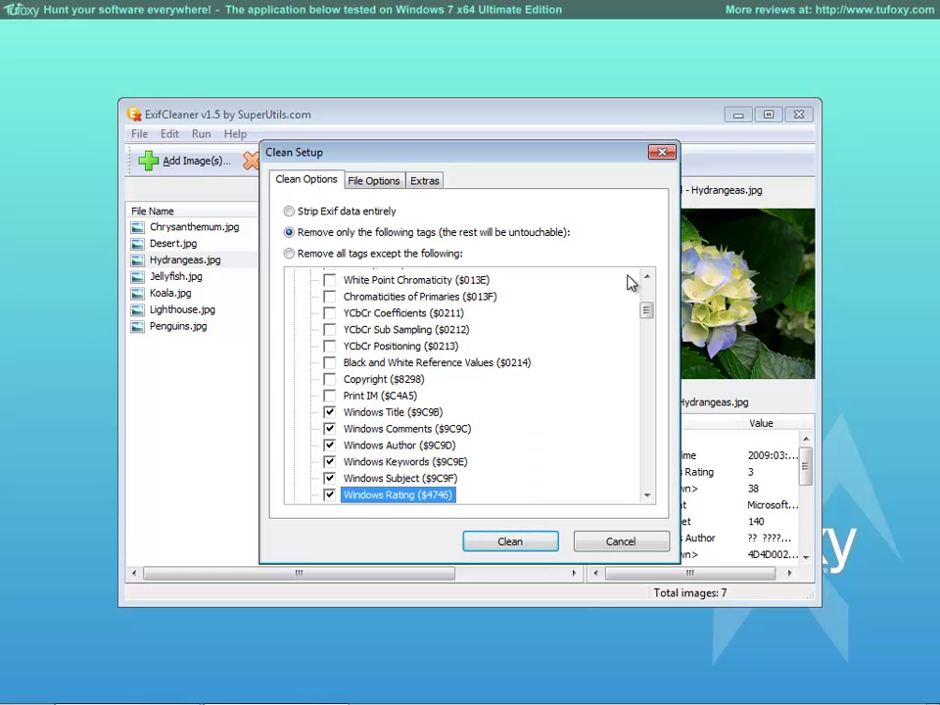
pyautogui.press('Down')
pyautogui.press('Down')
pyautogui.press('Down')
pyautogui.press('Down')
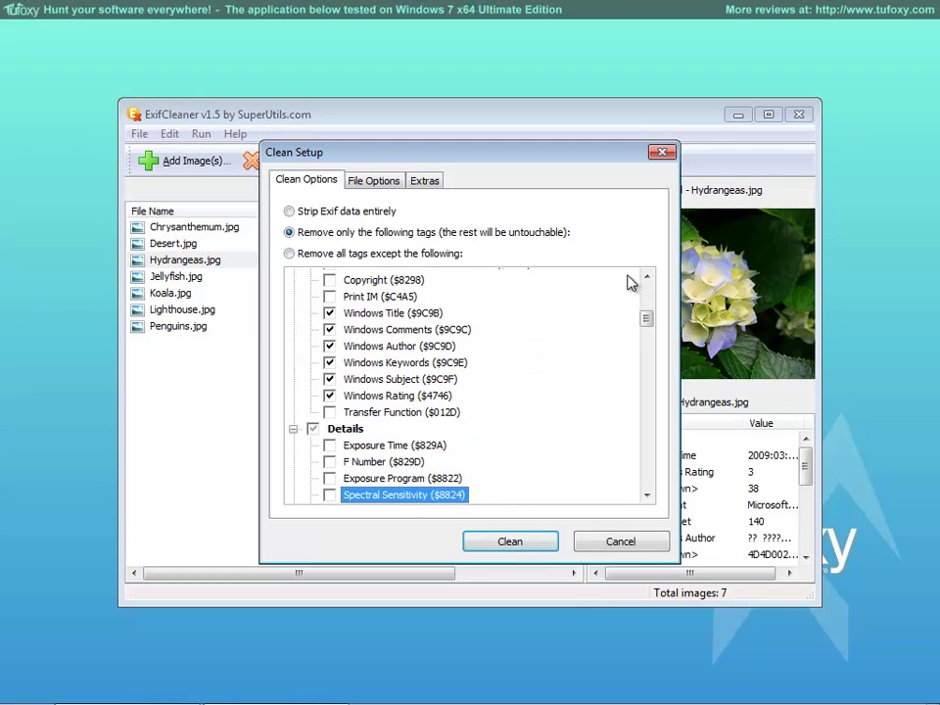
pyautogui.press('Down')
pyautogui.press('Down')
pyautogui.press('Down')
pyautogui.press('Down')
pyautogui.press('Down')
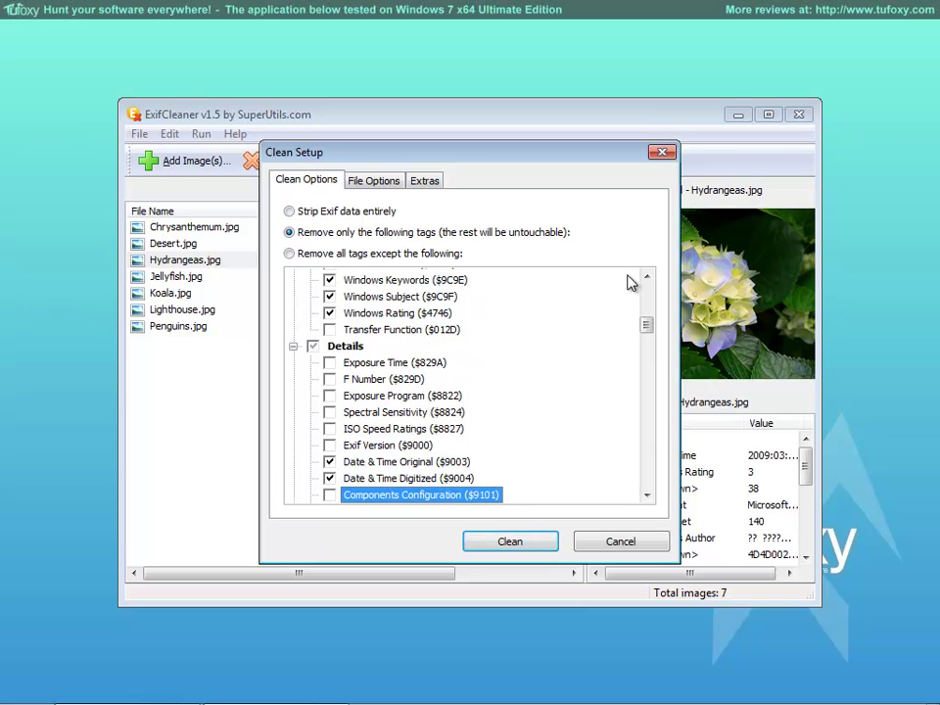
pyautogui.press('Down')
pyautogui.press('Down')
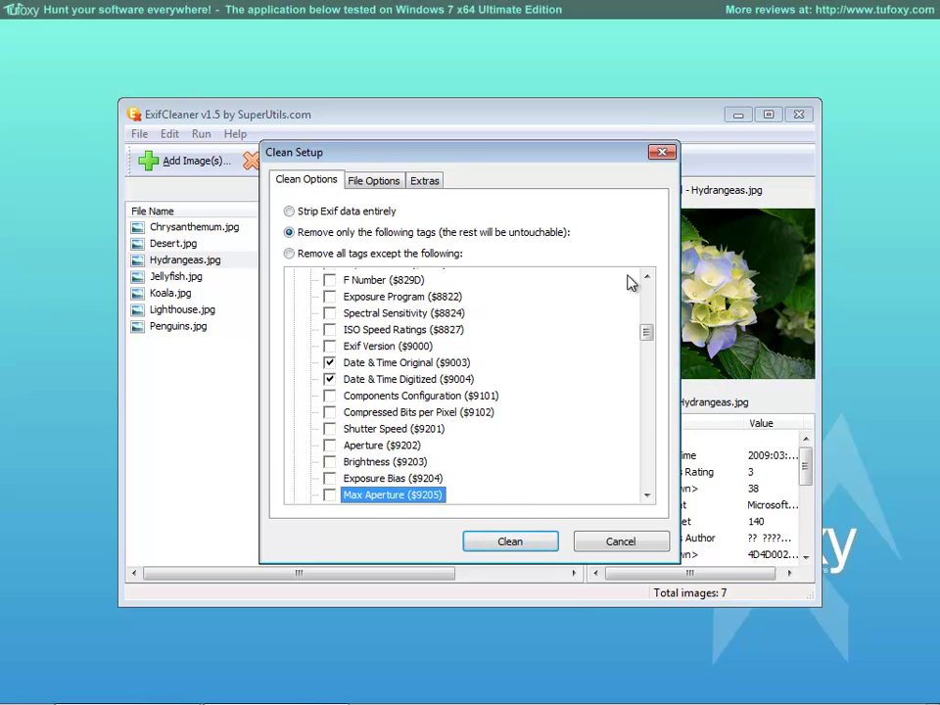
pyautogui.press('Down')
pyautogui.press('Down')
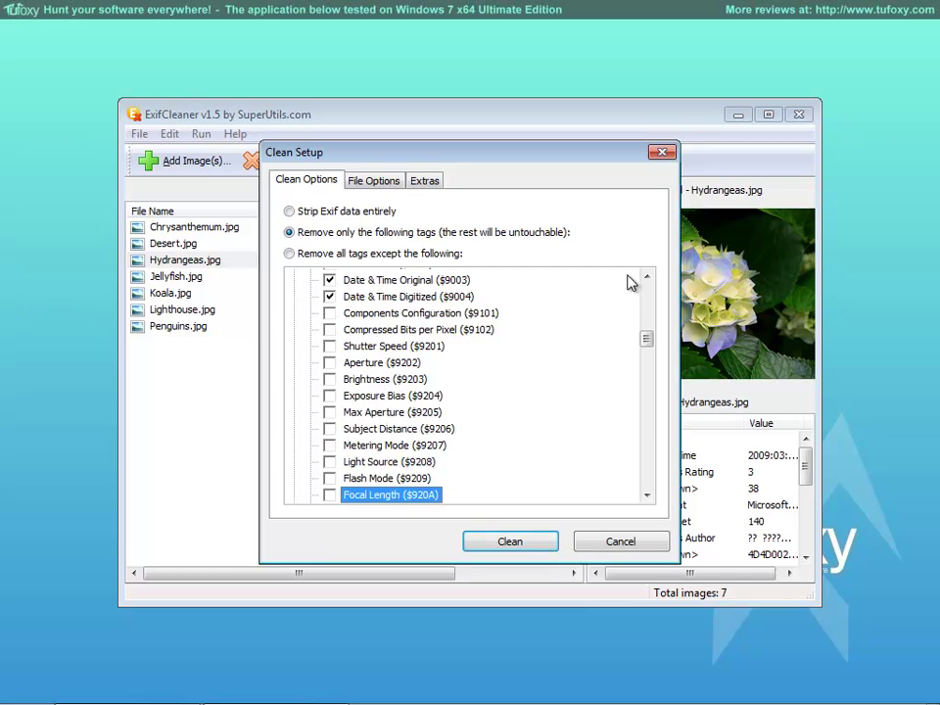
pyautogui.press('Down')
pyautogui.press('space')
pyautogui.press('Down')
pyautogui.press('space')
pyautogui.press('Down')
pyautogui.press('Down')
pyautogui.press('Down')
pyautogui.press('Down')
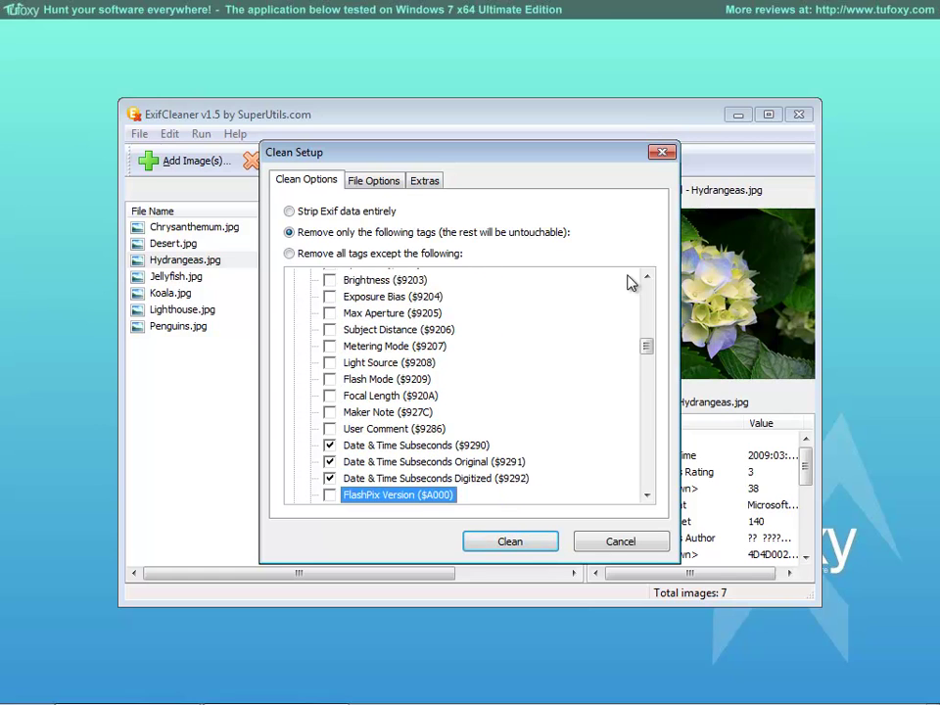
pyautogui.press('Down')
pyautogui.press('Down')
pyautogui.press('Down')
pyautogui.press('Down')
pyautogui.press('Down')
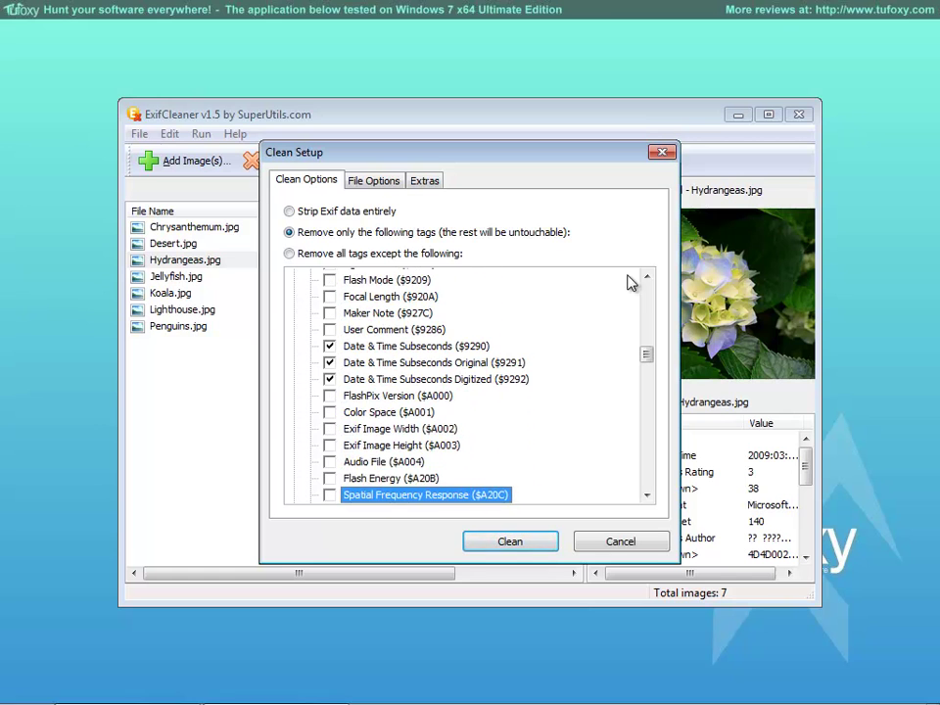
pyautogui.press('Down')
pyautogui.press('Down')
pyautogui.press('Down')
pyautogui.press('Down')
pyautogui.press('Down')
pyautogui.press('Down')
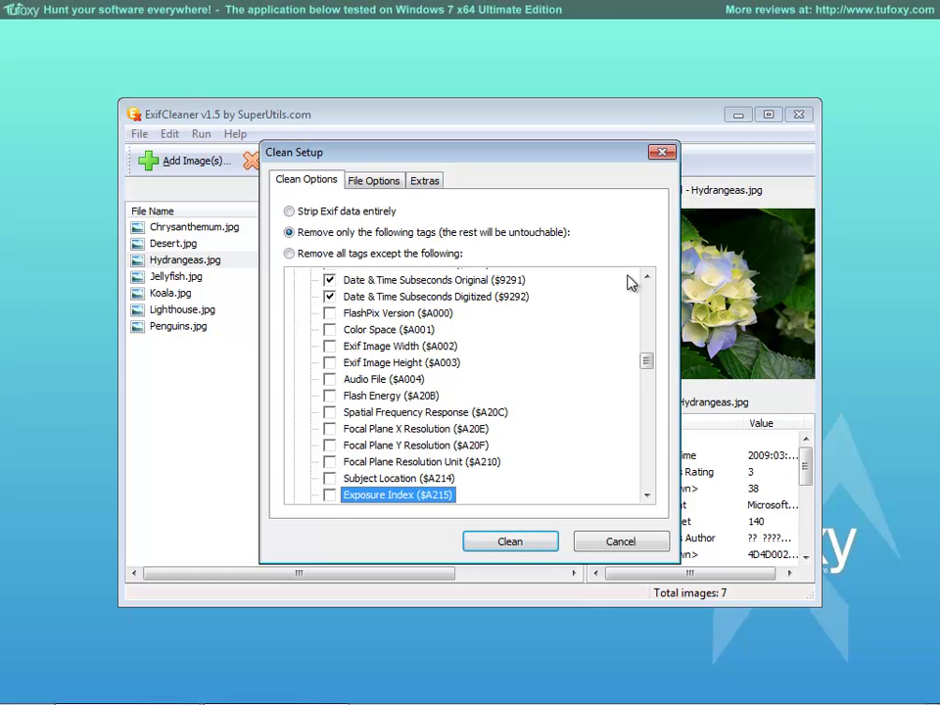
pyautogui.press('Down')
pyautogui.press('Down')
pyautogui.press('Down')
pyautogui.press('Down')
pyautogui.press('Down')
pyautogui.press('Down')
pyautogui.press('Down')
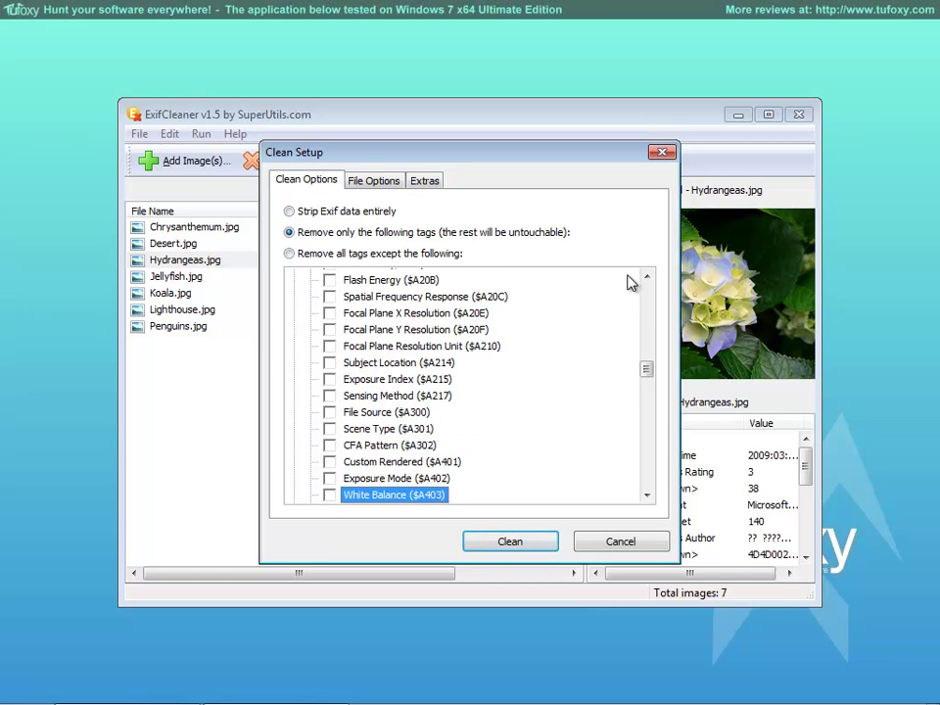
pyautogui.press('Down')
pyautogui.press('Down')
pyautogui.press('Down')
pyautogui.press('Down')
pyautogui.press('Down')
pyautogui.press('Down')
pyautogui.press('Down')
pyautogui.press('Down')
pyautogui.press('Down')
pyautogui.press('Down')
pyautogui.press('Down')
pyautogui.press('Down')
pyautogui.press('Down')
pyautogui.press('Down')
pyautogui.press('Down')
pyautogui.press('Down')
pyautogui.press('Down')
pyautogui.press('Down')
pyautogui.press('Down')
pyautogui.press('Down')
pyautogui.press('Down')
pyautogui.press('Down')
pyautogui.press('Down')
pyautogui.press('Down')
pyautogui.press('Down')
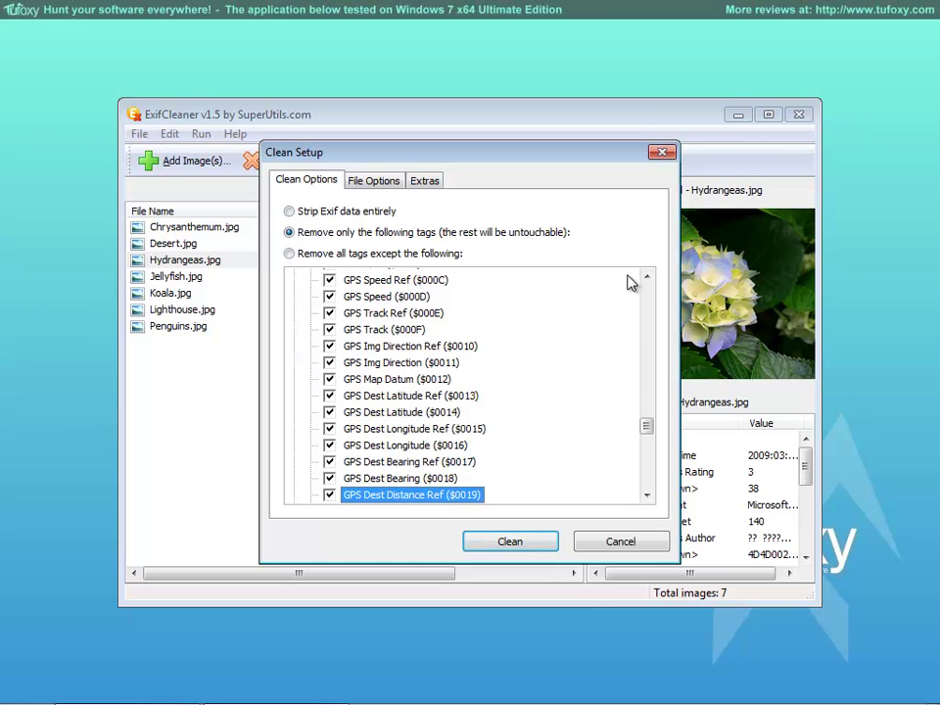
pyautogui.press('Down')
pyautogui.press('Down')
pyautogui.press('Down')
pyautogui.press('Down')
pyautogui.press('Down')
pyautogui.press('Down')
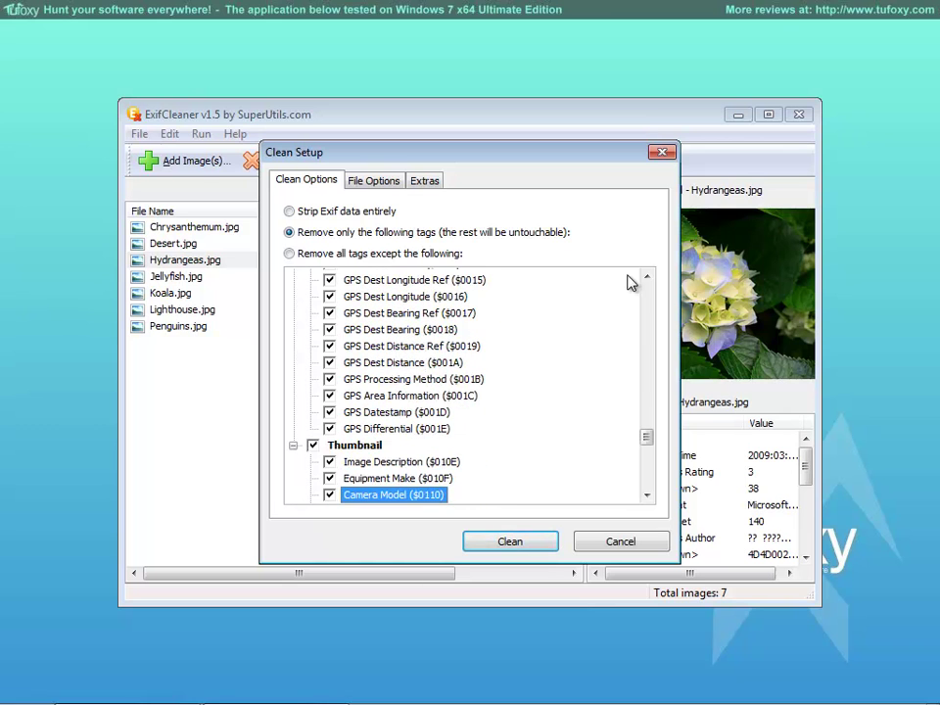
pyautogui.press('Down')
pyautogui.press('Down')
pyautogui.press('Down')
pyautogui.press('Down')
pyautogui.press('Down')
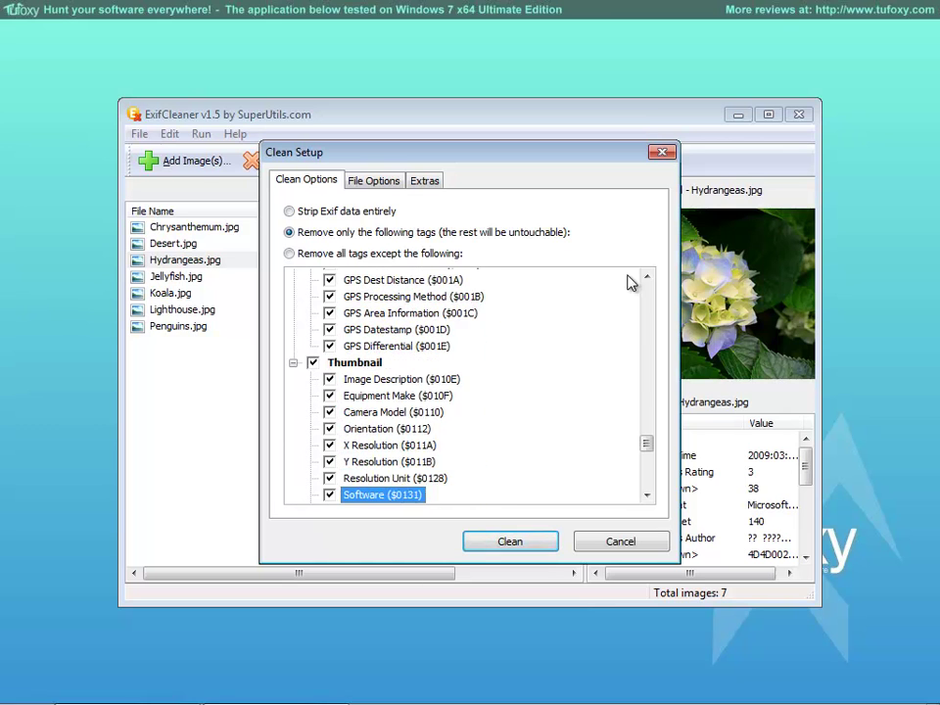
pyautogui.press('Down')
pyautogui.press('Down')
pyautogui.press('Down')
pyautogui.press('Down')
pyautogui.press('Down')
pyautogui.press('Down')
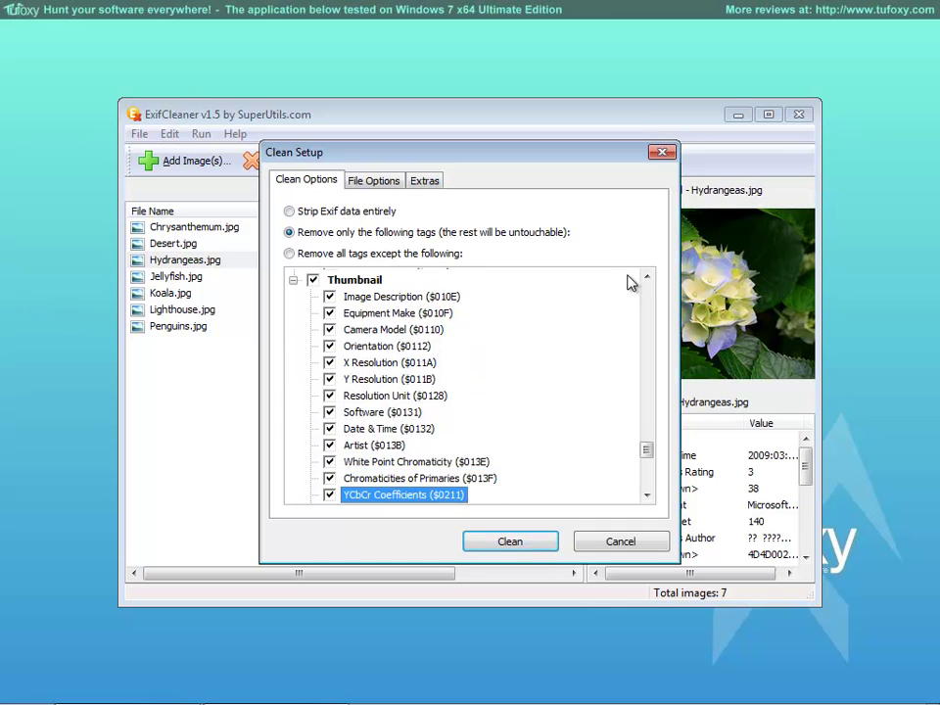
pyautogui.press('Down')
pyautogui.press('Down')
pyautogui.press('Down')
pyautogui.press('Down')
pyautogui.press('Down')
pyautogui.press('Down')
pyautogui.press('Down')
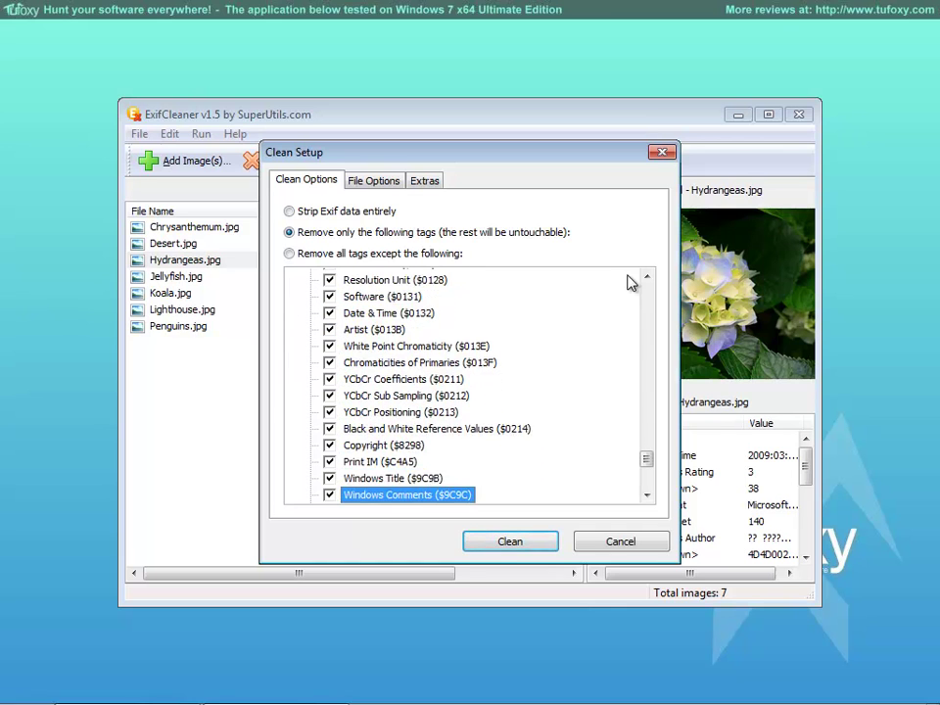
pyautogui.press('Down')
pyautogui.press('Down')
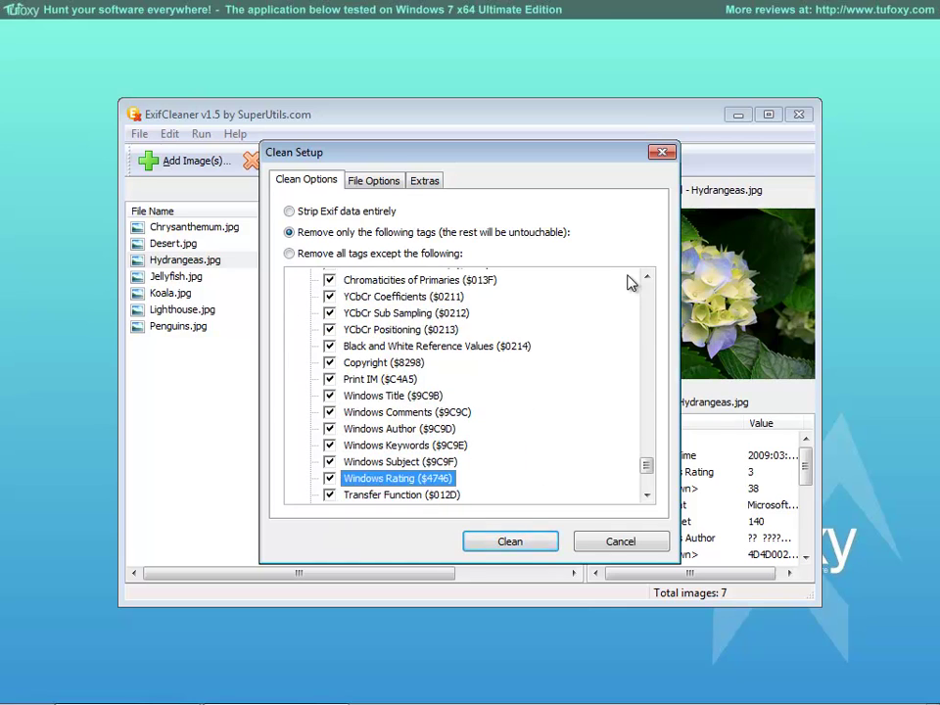
pyautogui.press('Down')
pyautogui.press('Down')
pyautogui.press('Down')
pyautogui.press('Down')
pyautogui.press('Down')
pyautogui.press('Down')
pyautogui.press('Down')
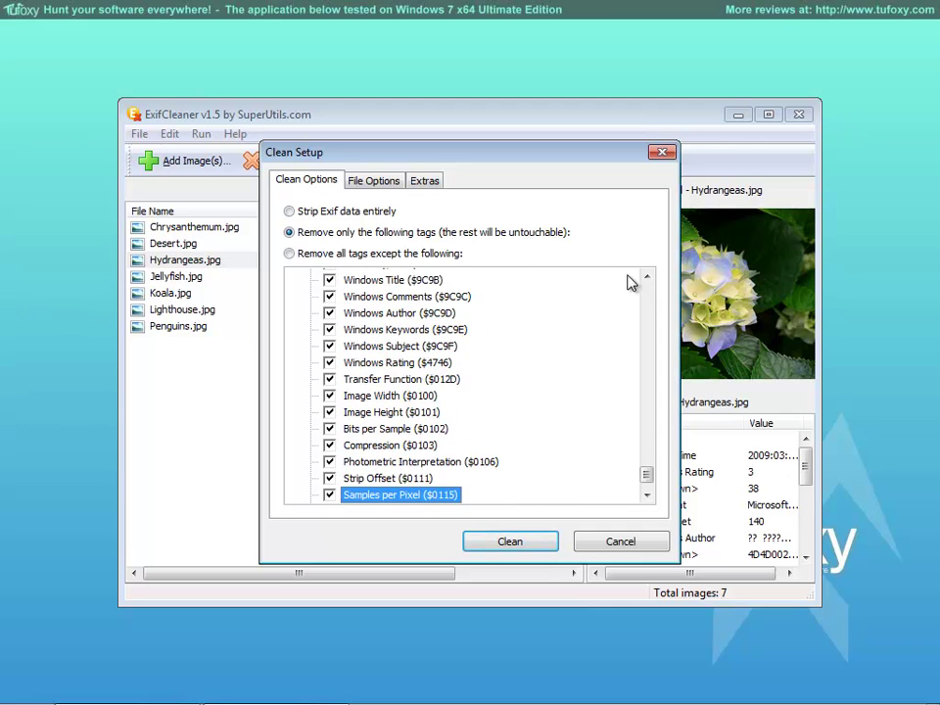
pyautogui.press('Down')
pyautogui.press('Down')
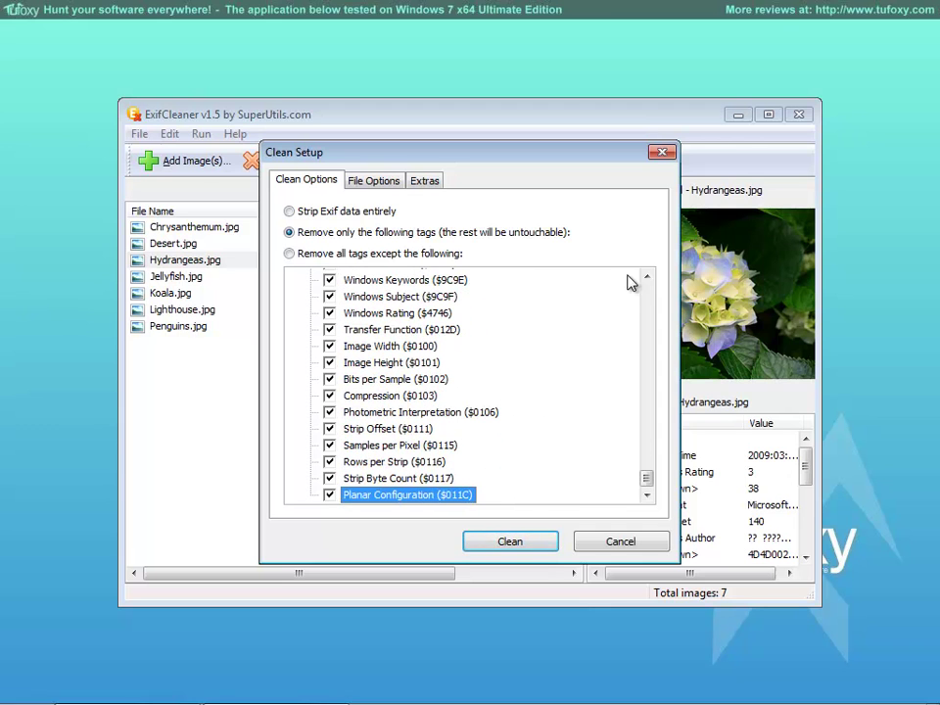
# In the file options, try the replace-originals and rename-in-source-folder modes, and choose "Place modified files in the following folder"
pyautogui.click(377, 185)
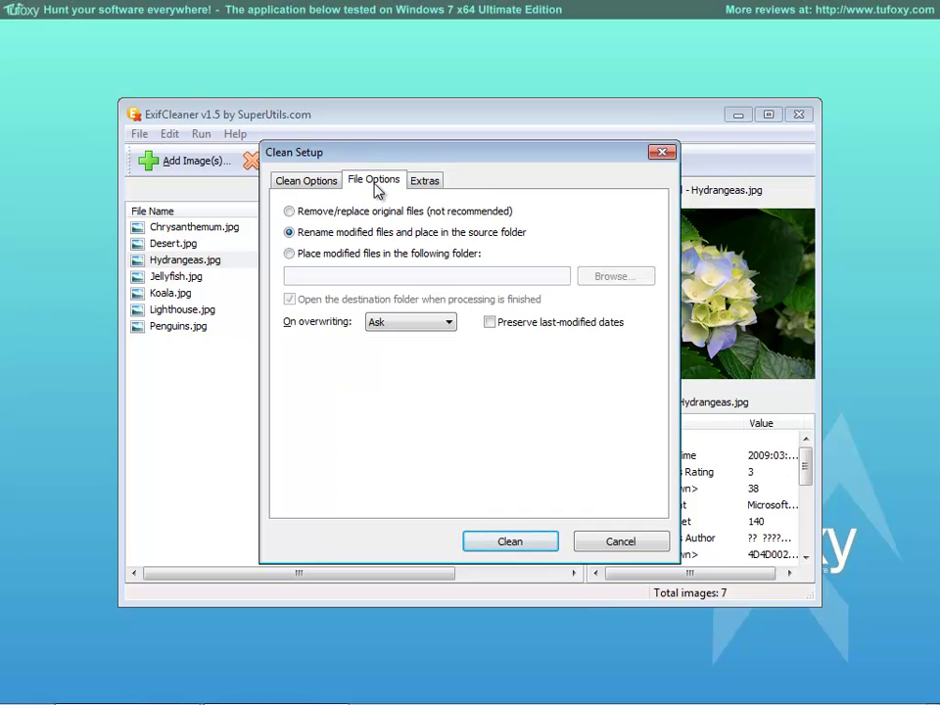
pyautogui.click(468, 215)
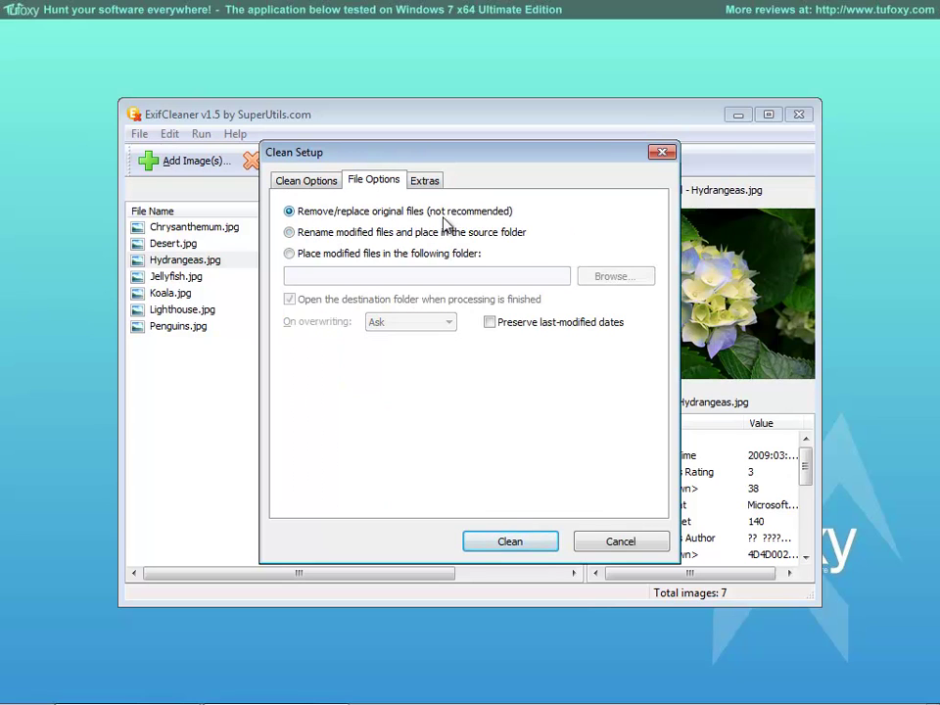
pyautogui.click(343, 235)
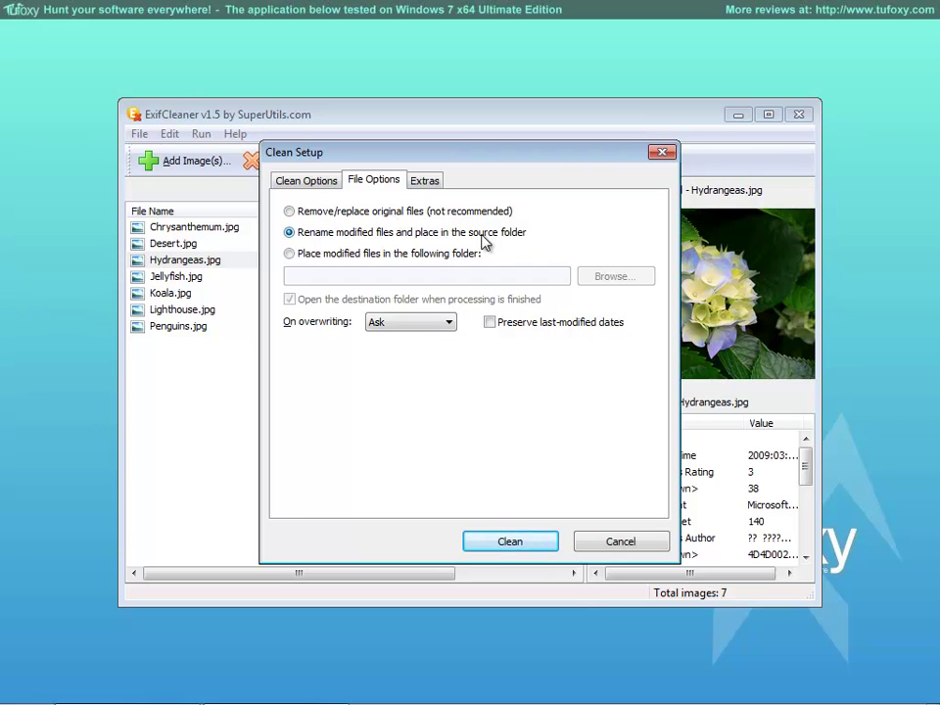
pyautogui.click(314, 255)
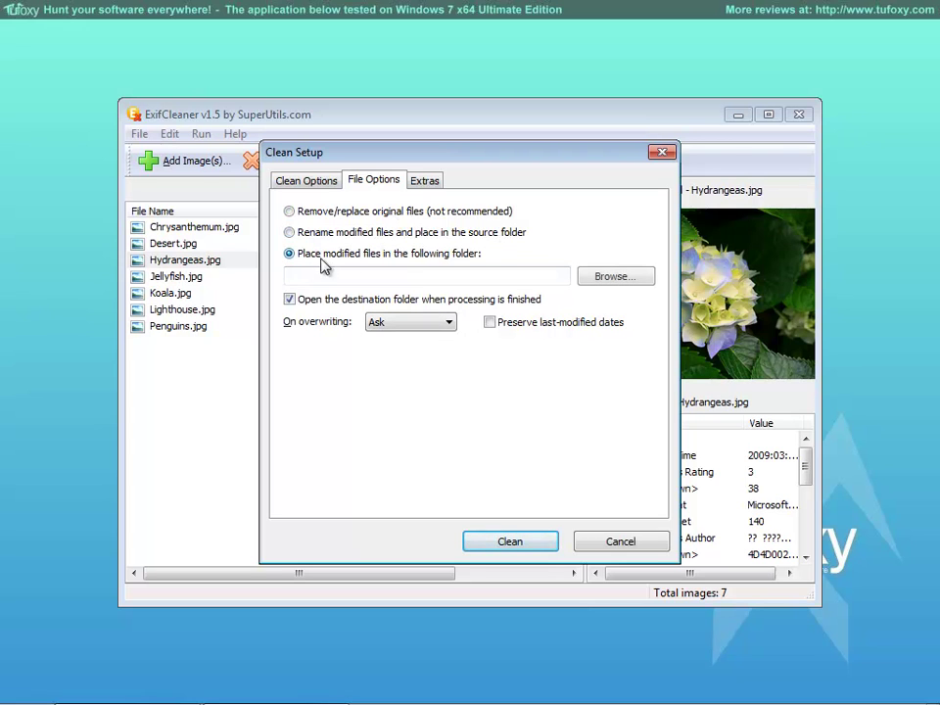
# Create a folder named Test on the Desktop and set it as the destination for the modified files
pyautogui.click(613, 278)
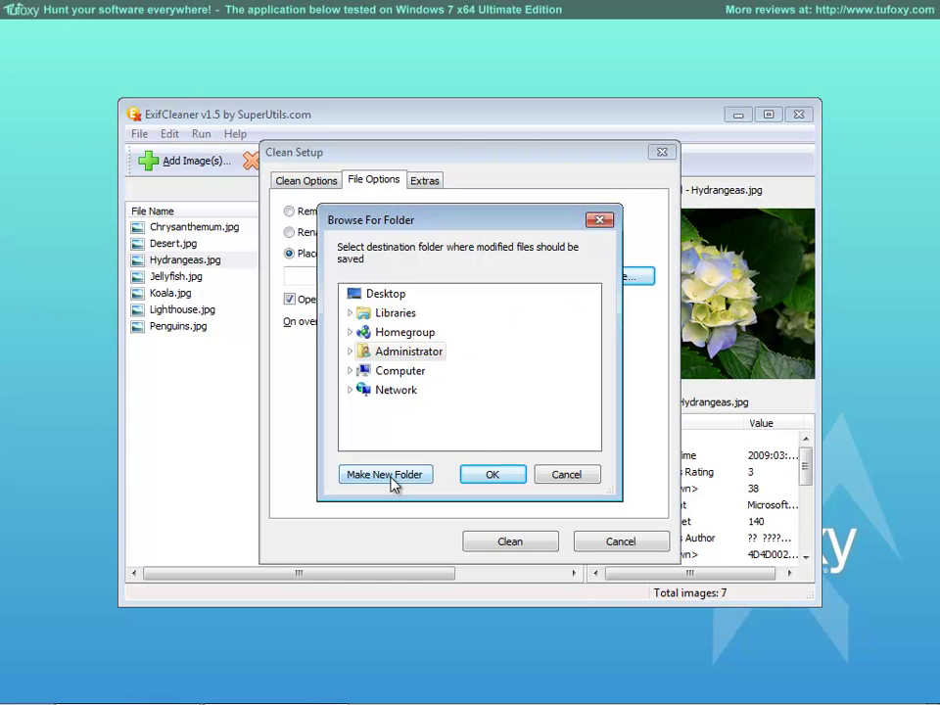
pyautogui.click(382, 294)
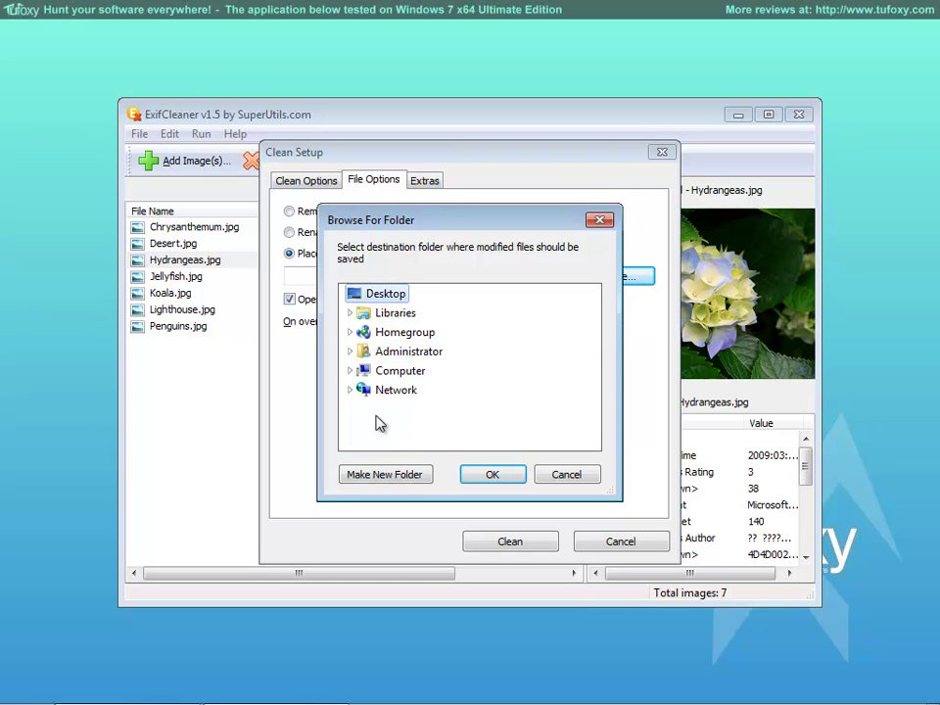
pyautogui.click(385, 475)
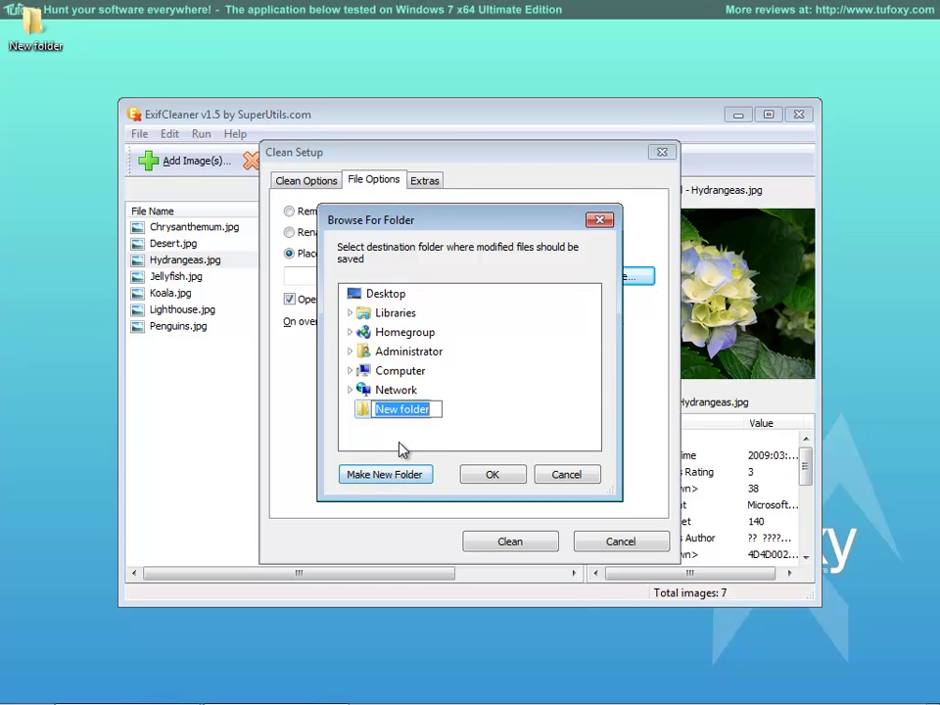
pyautogui.write('Te')
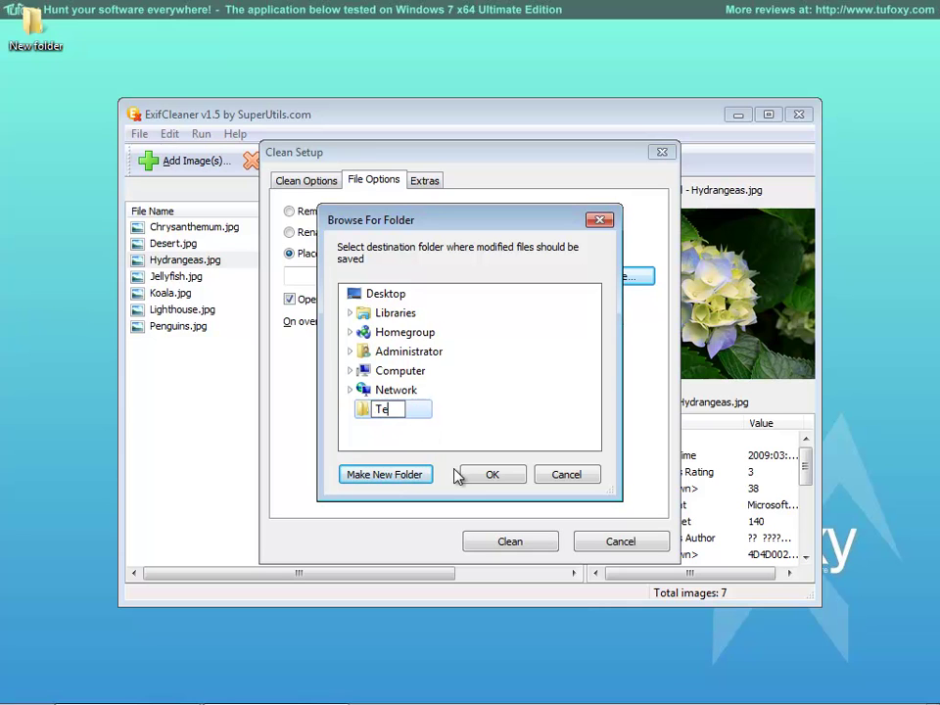
pyautogui.write('st')
pyautogui.press('Return')
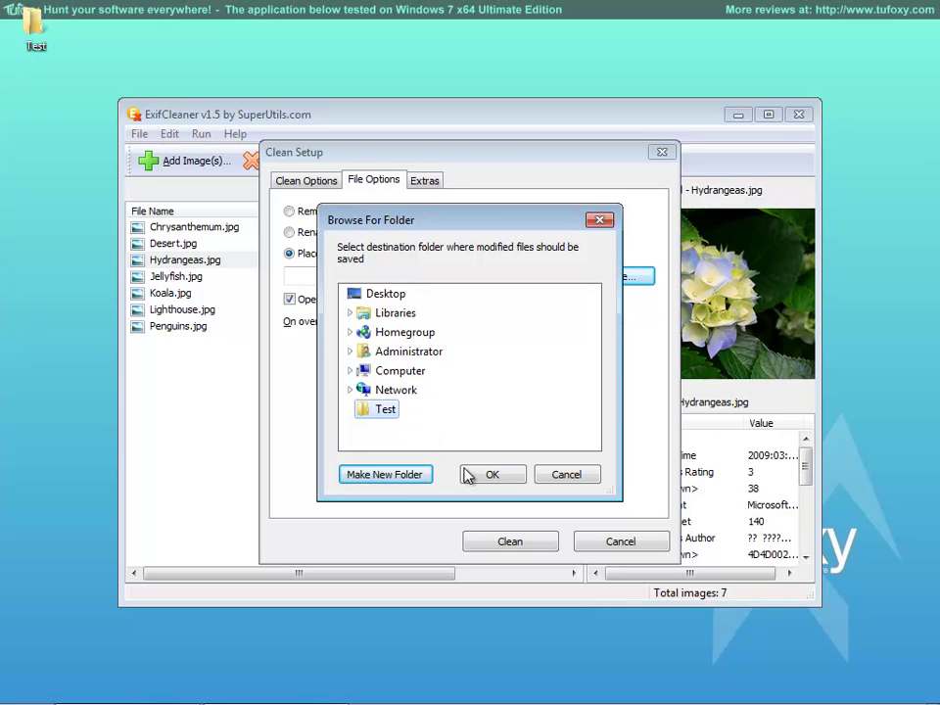
pyautogui.click(492, 475)
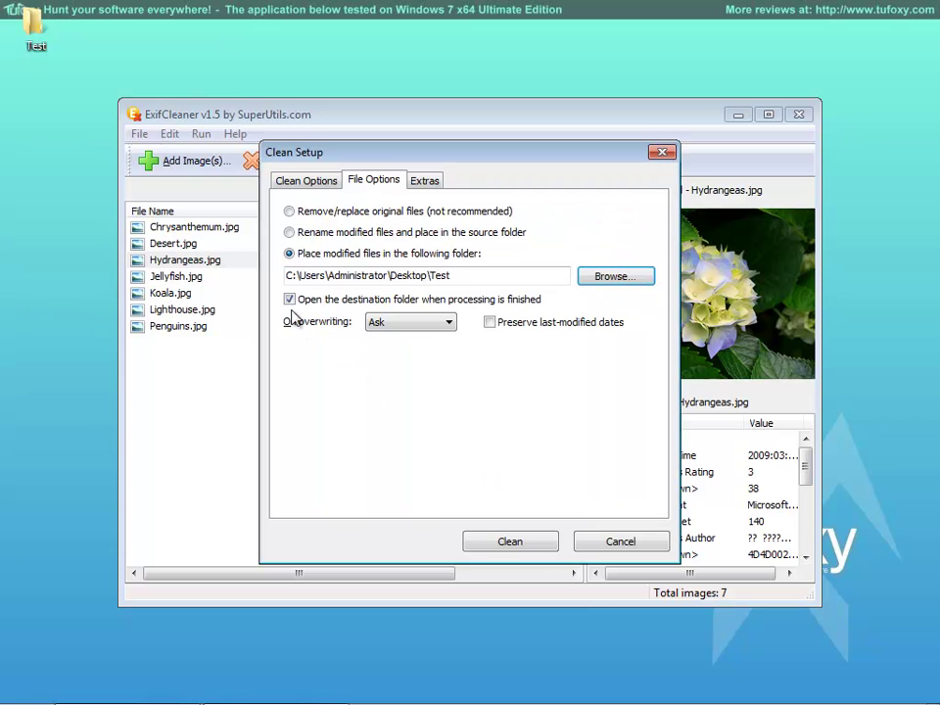
# Review the extra metadata removal options and clean all listed images, confirming the metadata deletion and agreeing to the evaluation terms
pyautogui.moveTo(35, 39); pyautogui.dragTo(56, 233)
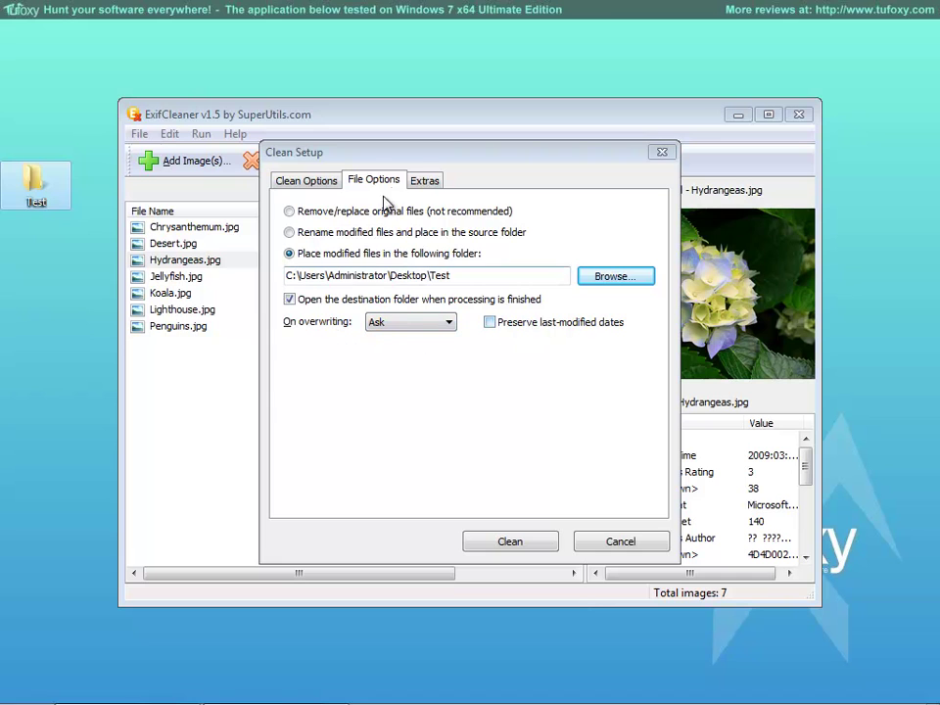
pyautogui.click(424, 182)
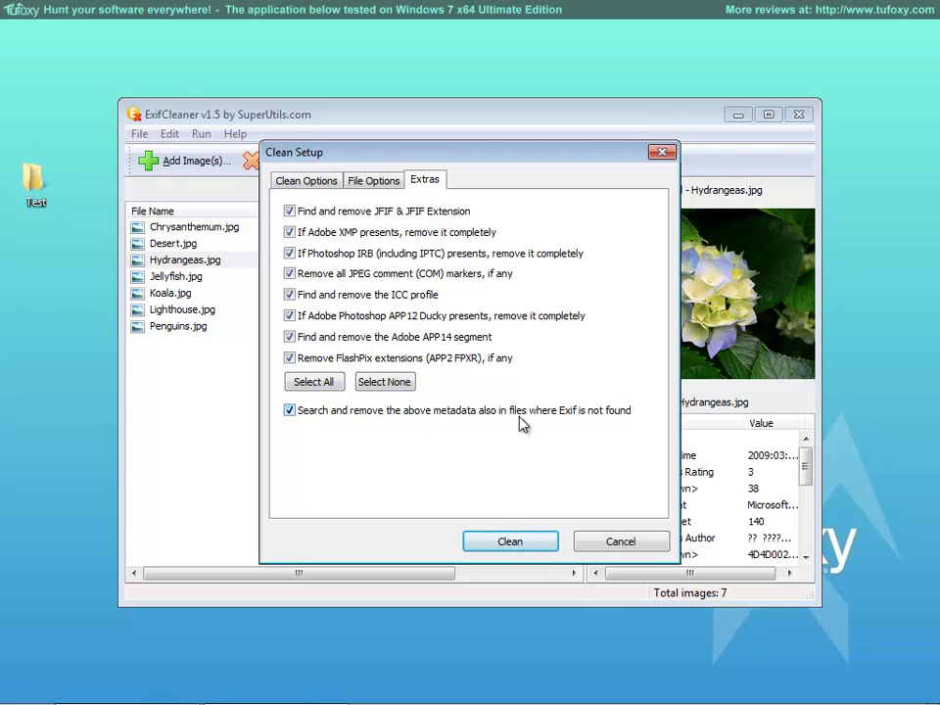
pyautogui.click(502, 546)
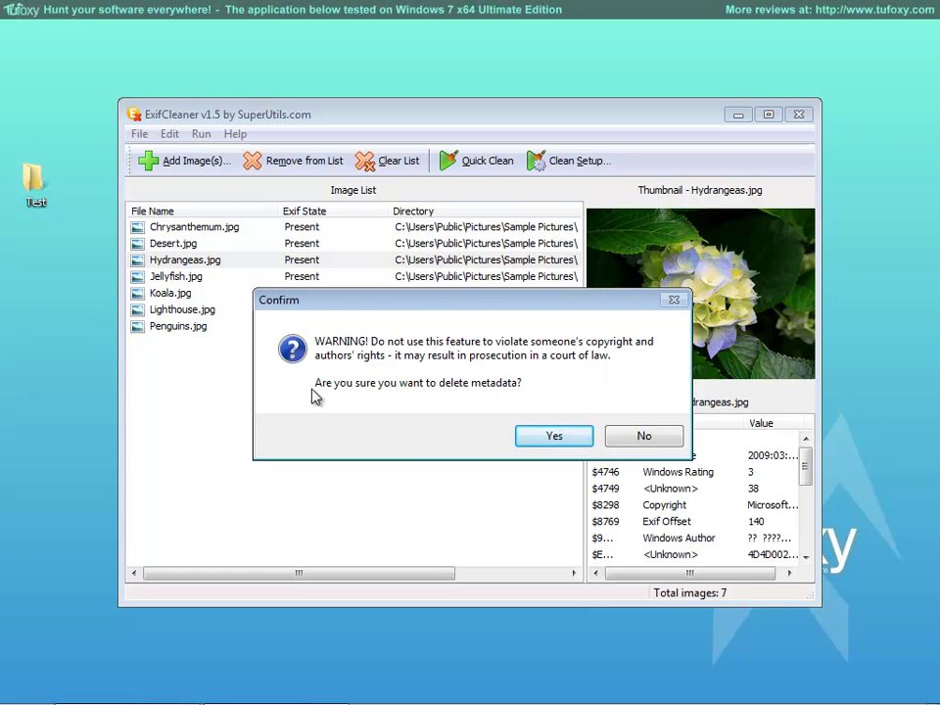
pyautogui.click(527, 438)
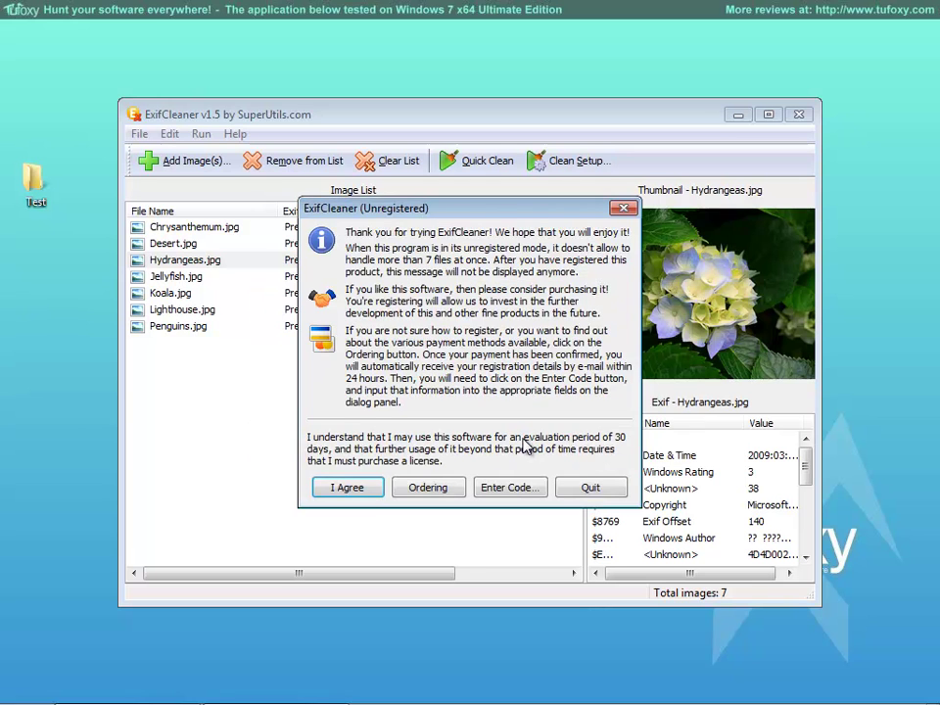
pyautogui.click(347, 487)
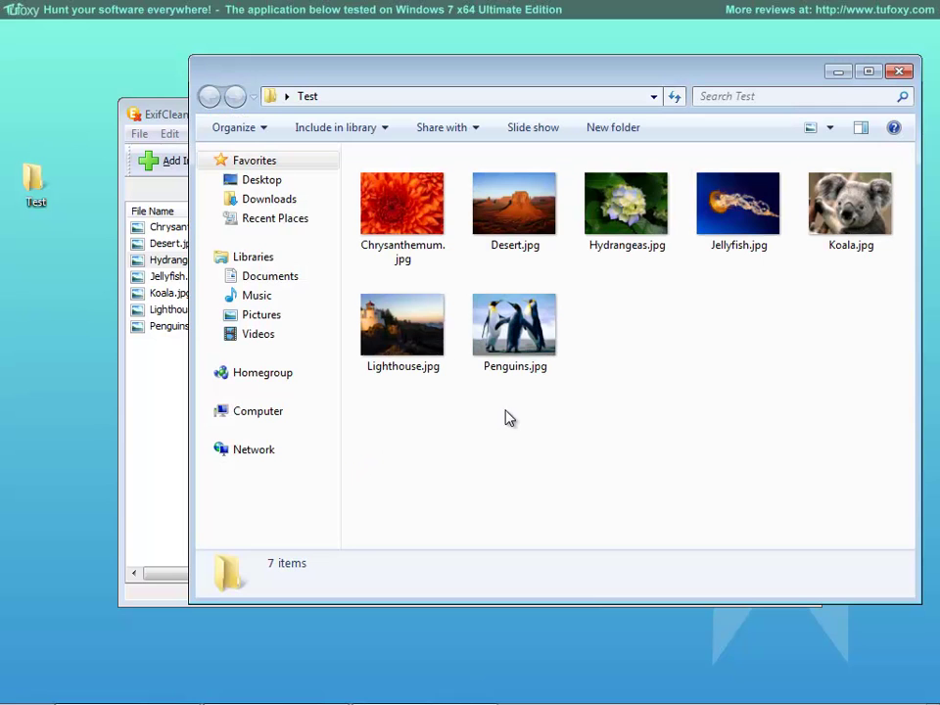
# View the cleaned Chrysanthemum.jpg from the Test folder and examine its file details in the properties
pyautogui.doubleClick(437, 231)
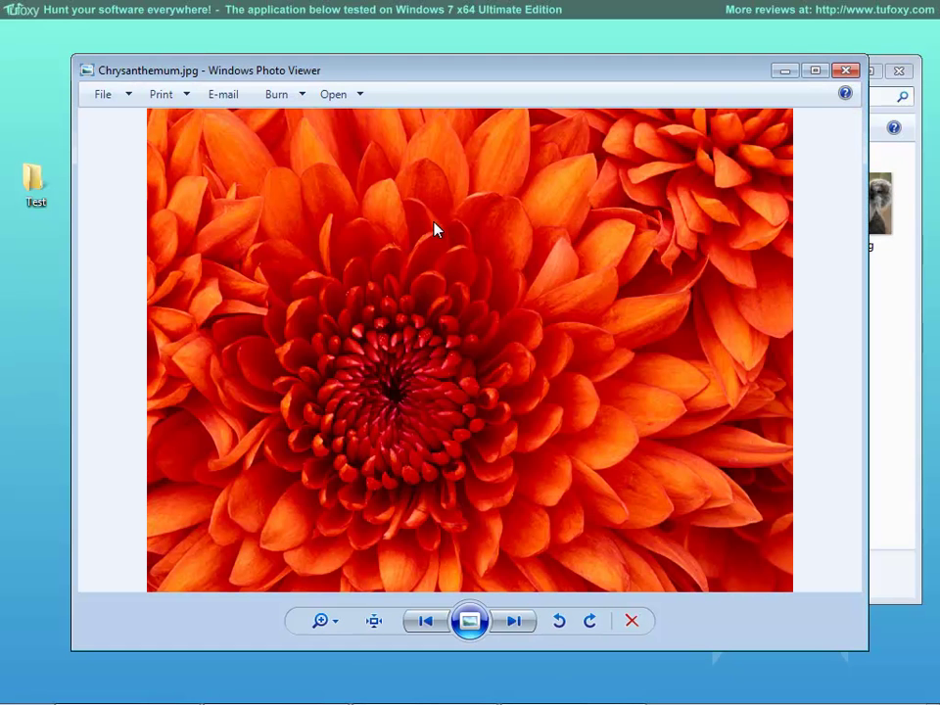
pyautogui.click(846, 71)
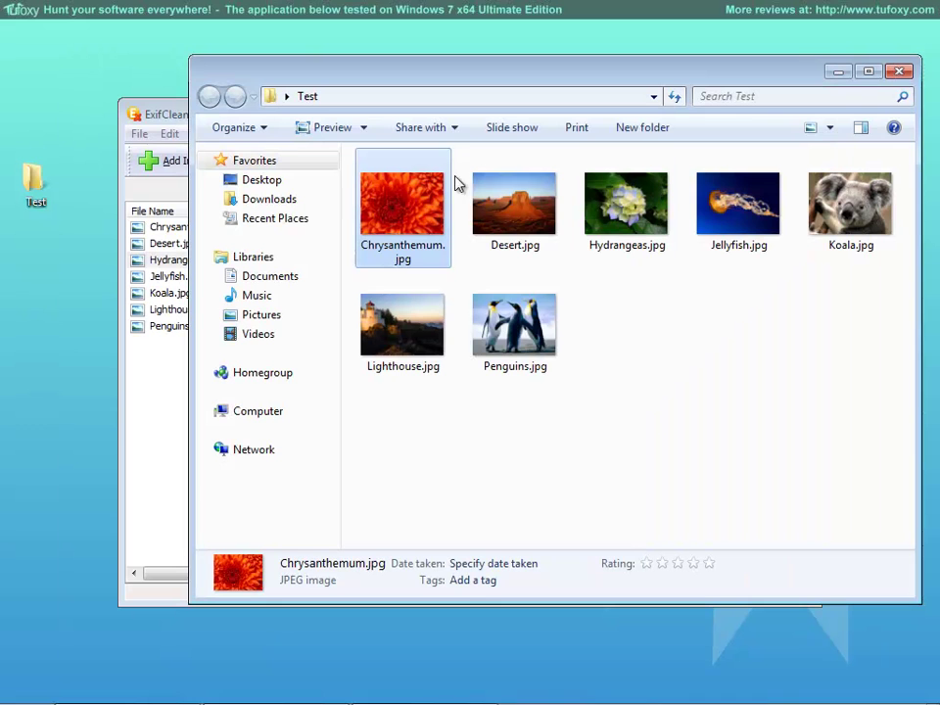
pyautogui.rightClick(423, 208)
pyautogui.click(503, 569)
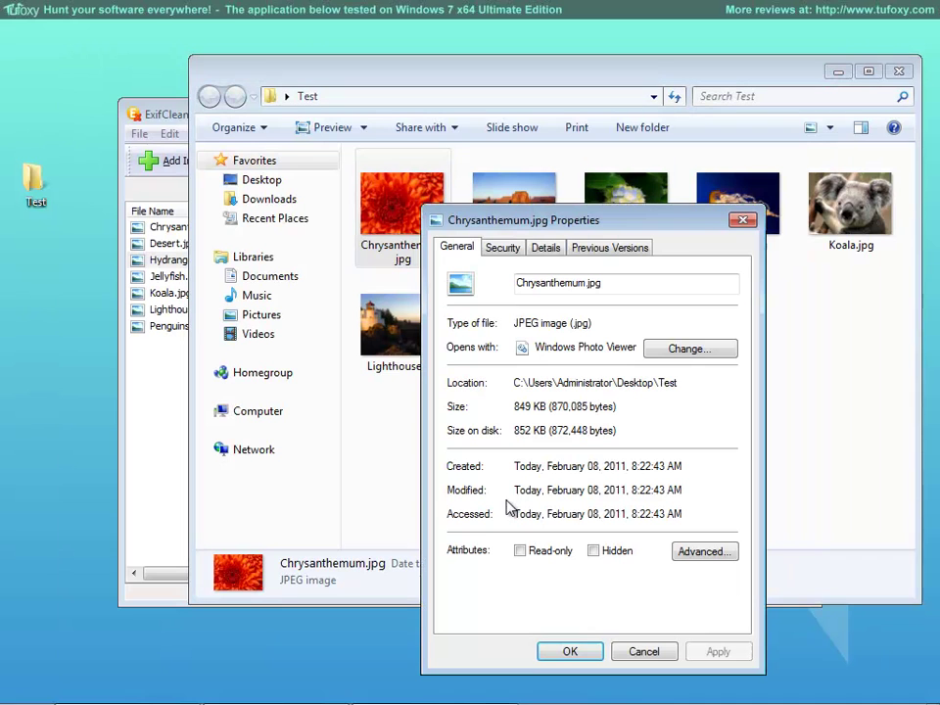
pyautogui.click(552, 248)
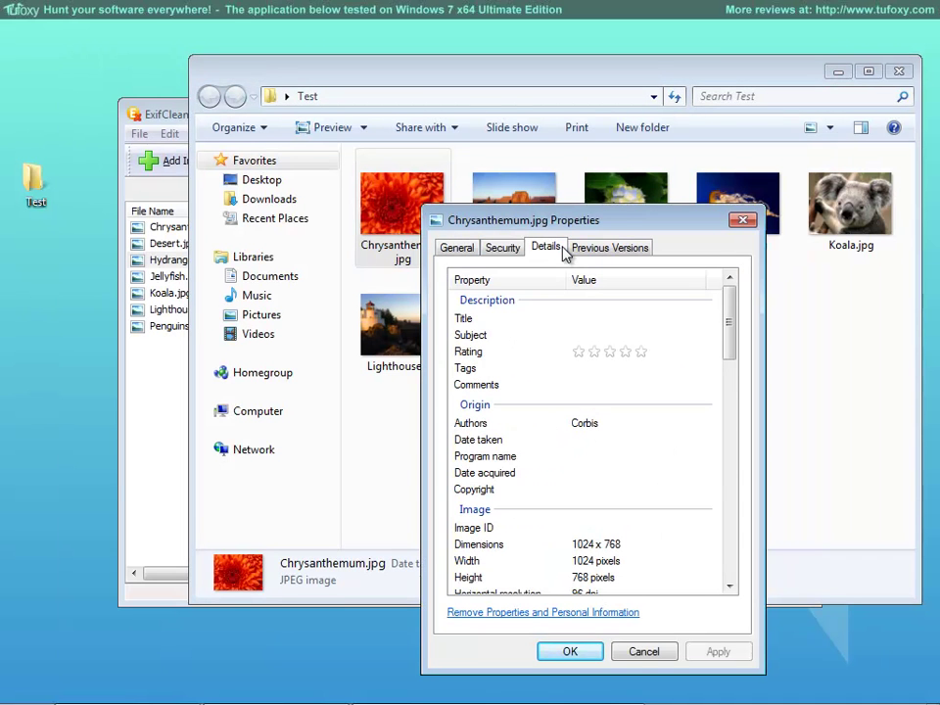
pyautogui.moveTo(725, 326)
pyautogui.mouseDown()
pyautogui.moveTo(742, 564)
pyautogui.moveTo(733, 323)
pyautogui.mouseUp()
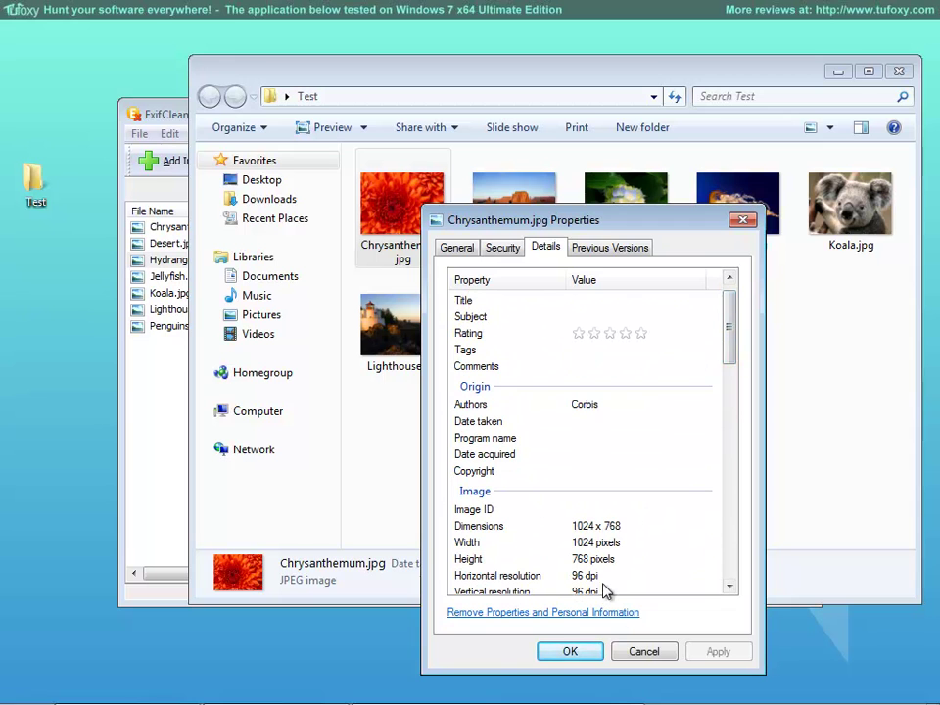
pyautogui.click(639, 651)
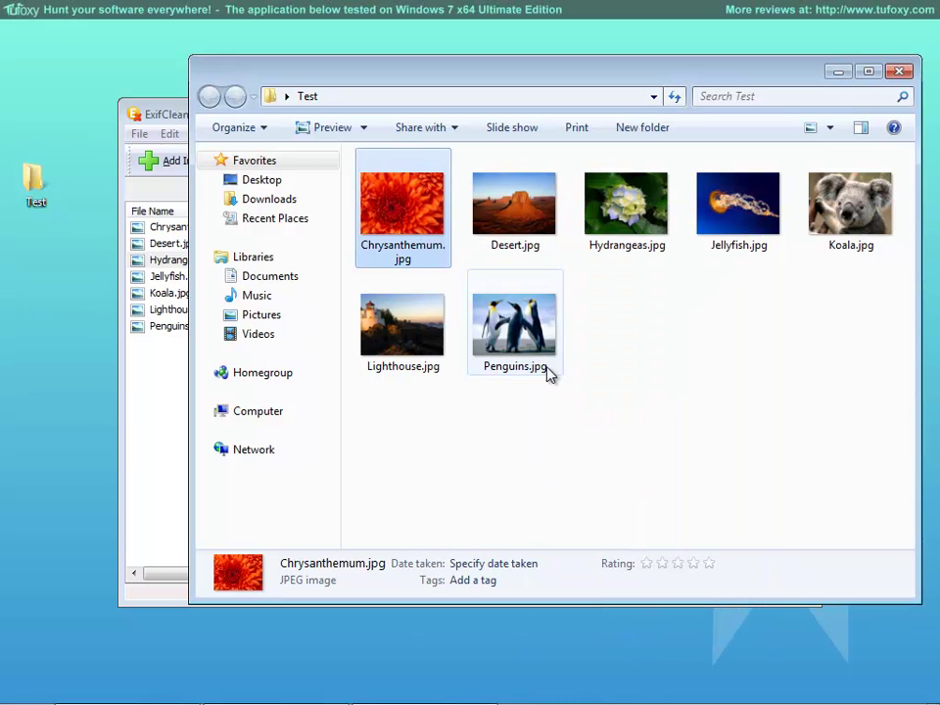
# View the cleaned Lighthouse.jpg in the photo viewer and close the Test folder window
pyautogui.click(500, 334)
pyautogui.doubleClick(445, 351)
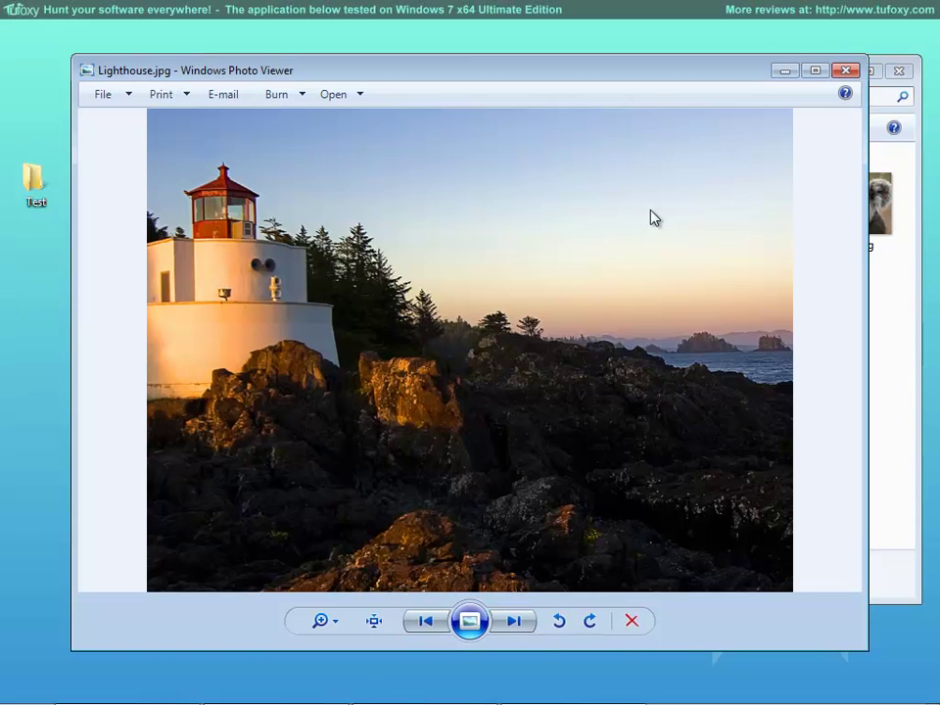
pyautogui.click(847, 72)
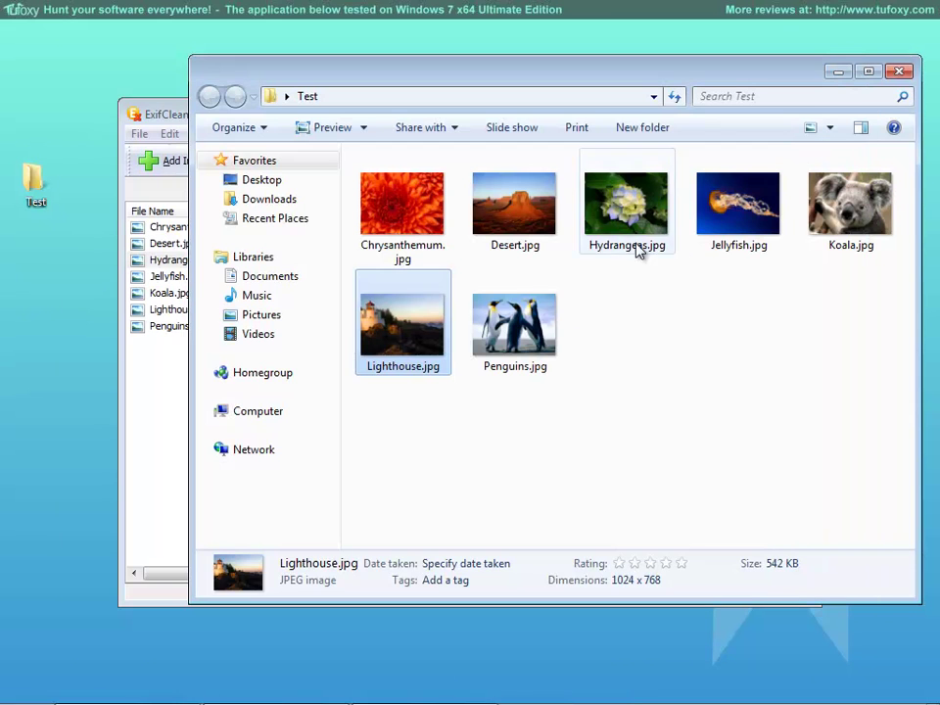
pyautogui.click(607, 378)
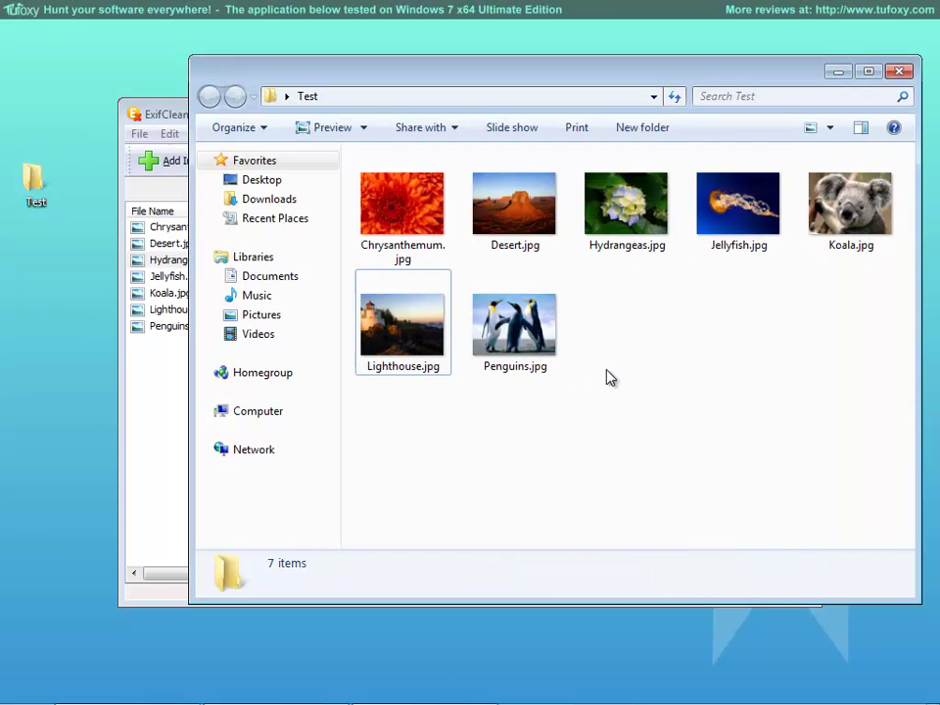
pyautogui.click(900, 72)
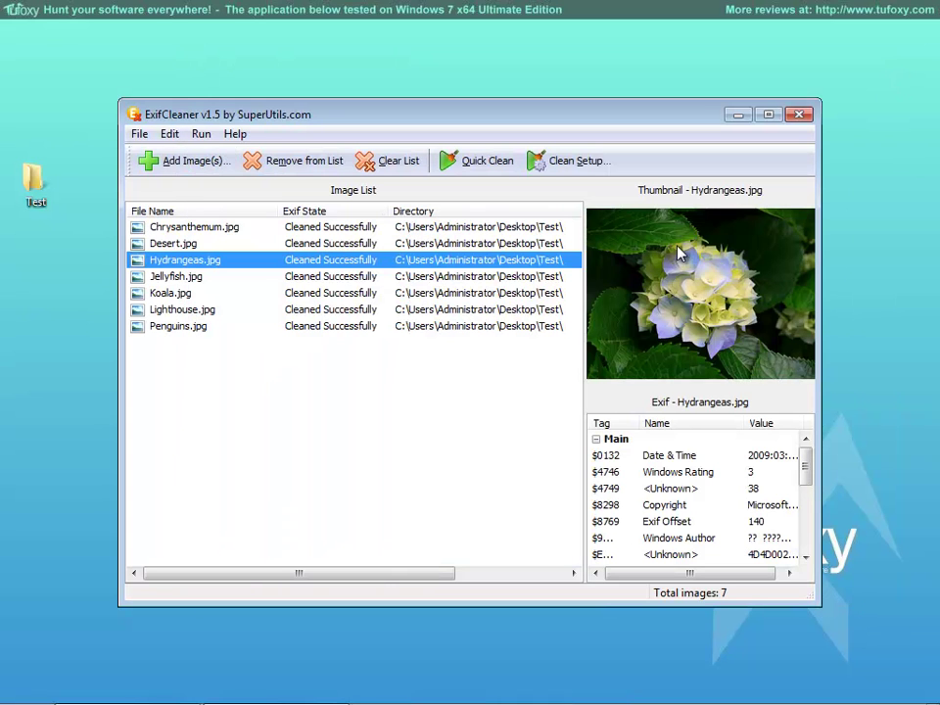
# Inspect the Exif data of the cleaned Koala.jpg and Hydrangeas.jpg in the image list
pyautogui.click(319, 296)
pyautogui.click(330, 264)
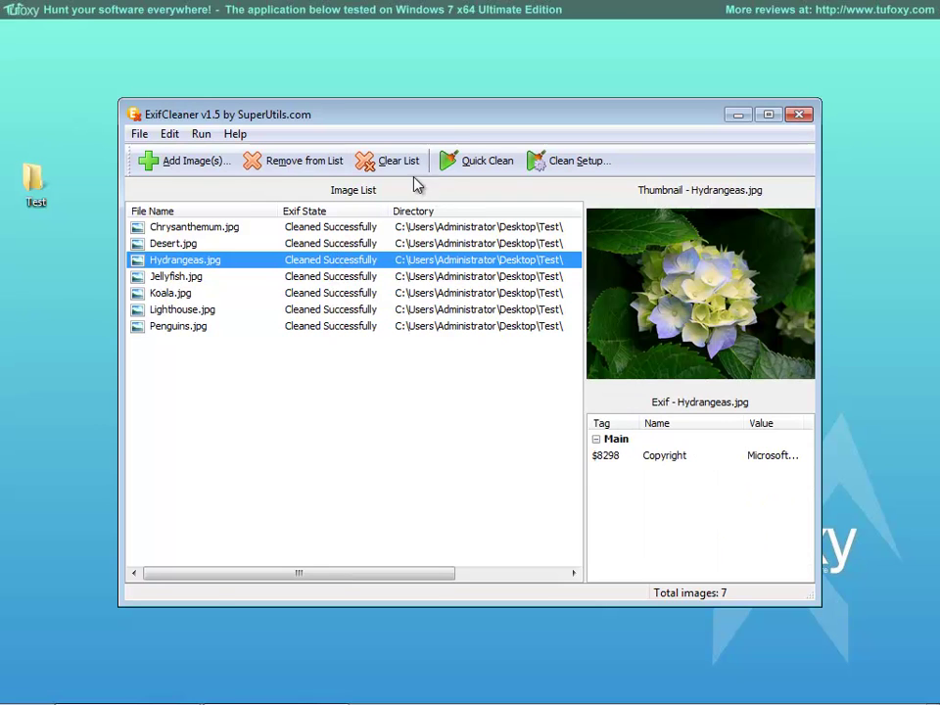
pyautogui.click(200, 134)
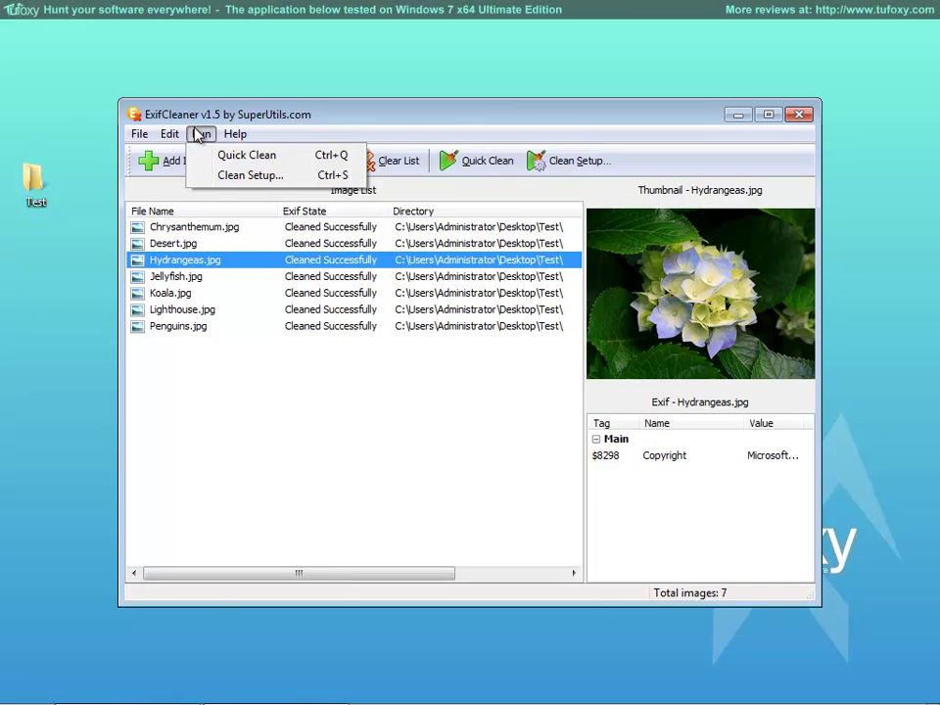
pyautogui.click(200, 134)
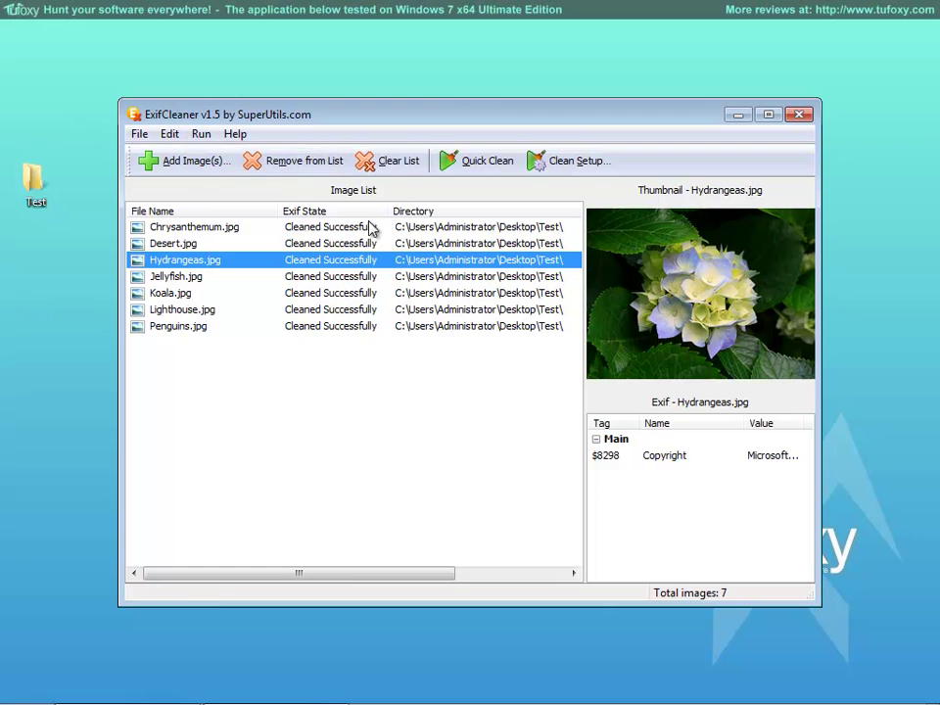
# Remove Hydrangeas.jpg from the image list and clear all the remaining images
pyautogui.click(328, 161)
pyautogui.click(330, 243)
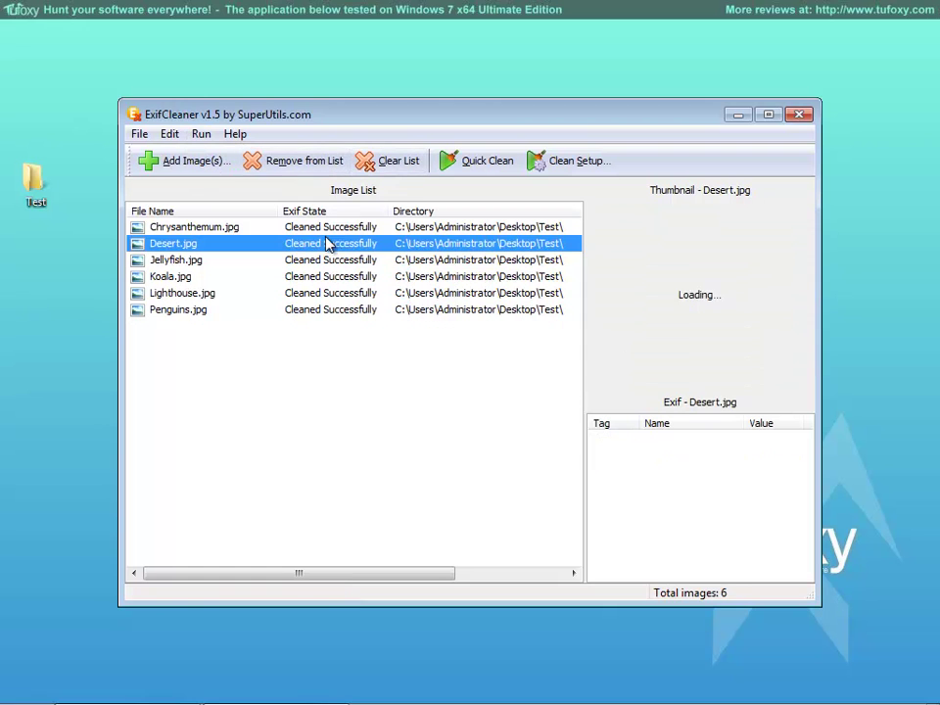
pyautogui.click(391, 163)
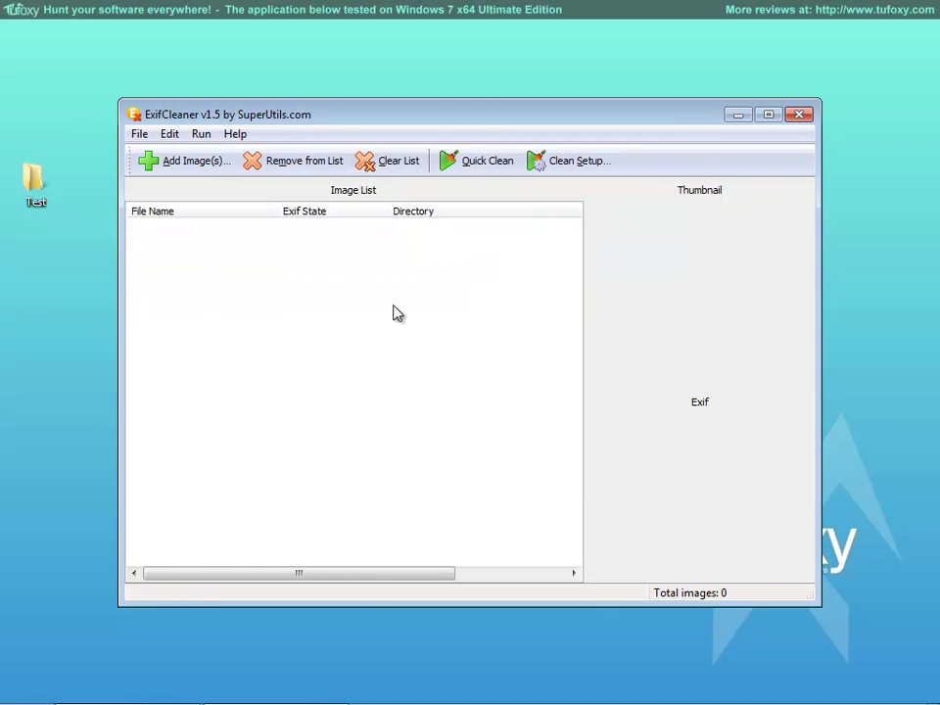